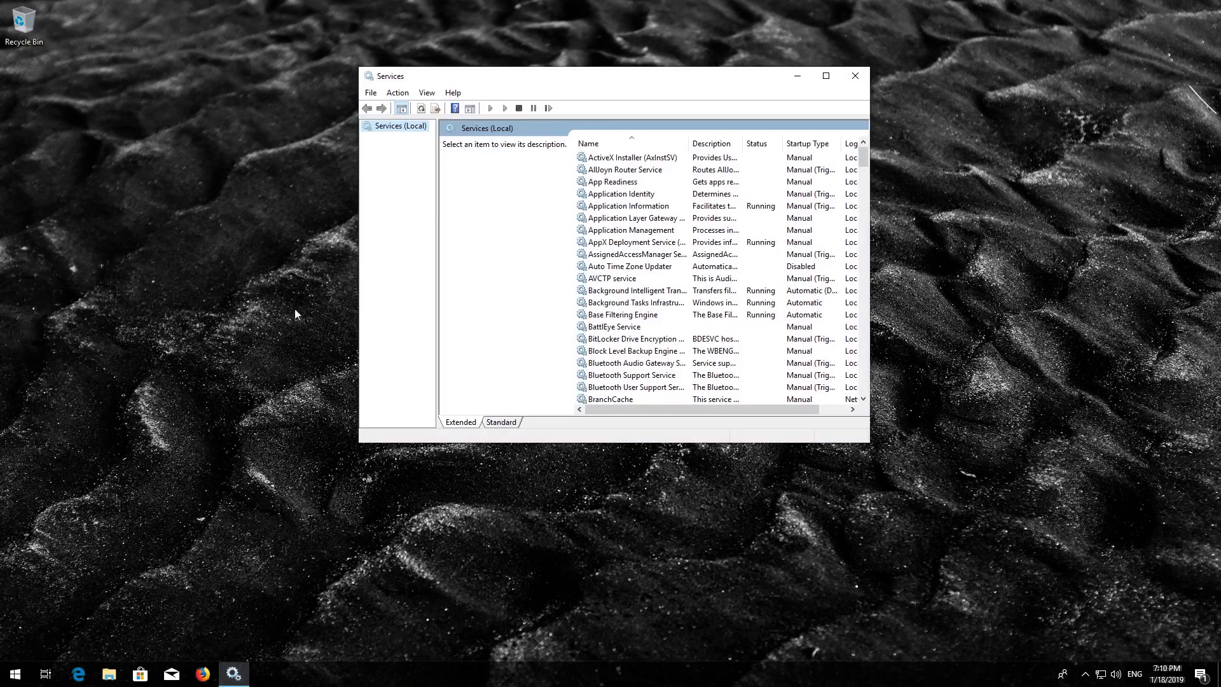
Scroll down the Services list to the Windows Update service and select it.
left_click(610, 278)
scroll(609, 278, "down", 20)
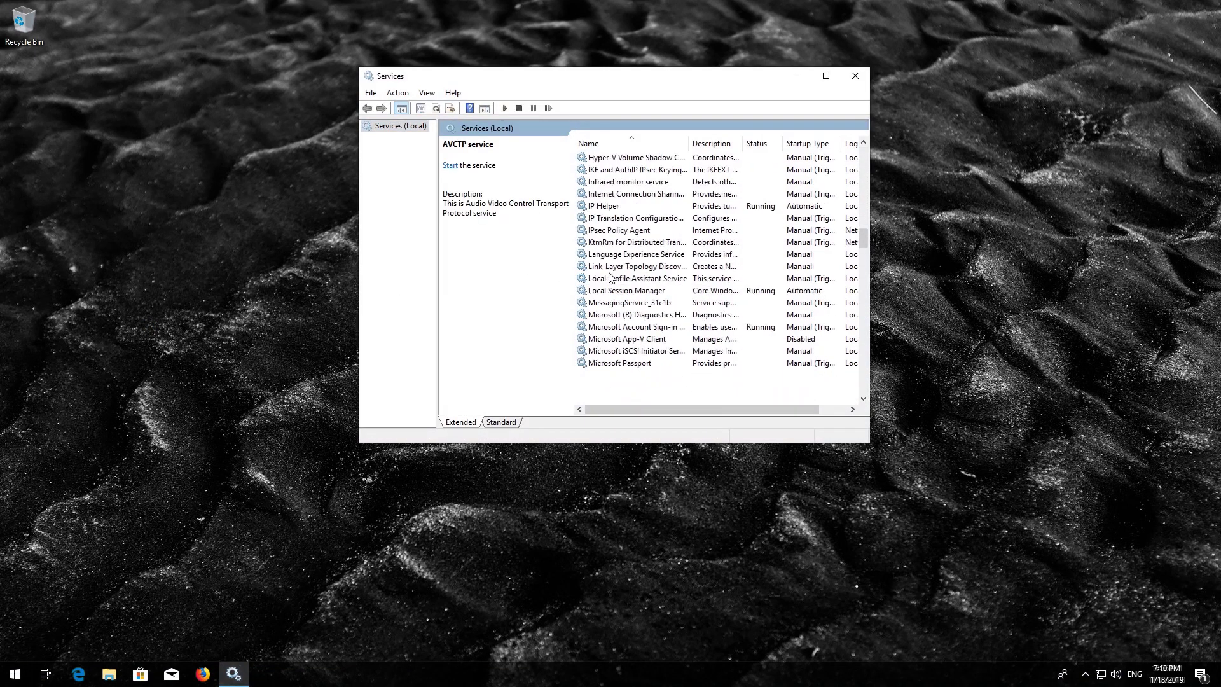
scroll(609, 278, "down", 20)
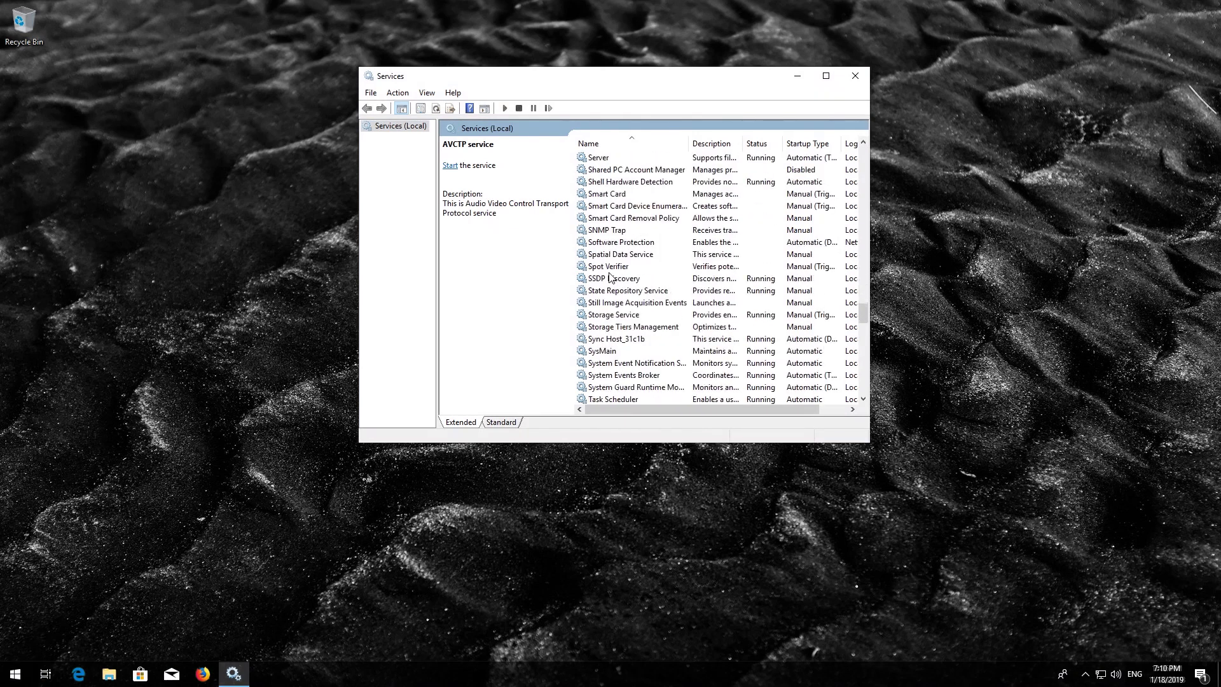
scroll(609, 277, "down", 6)
scroll(609, 278, "down", 16)
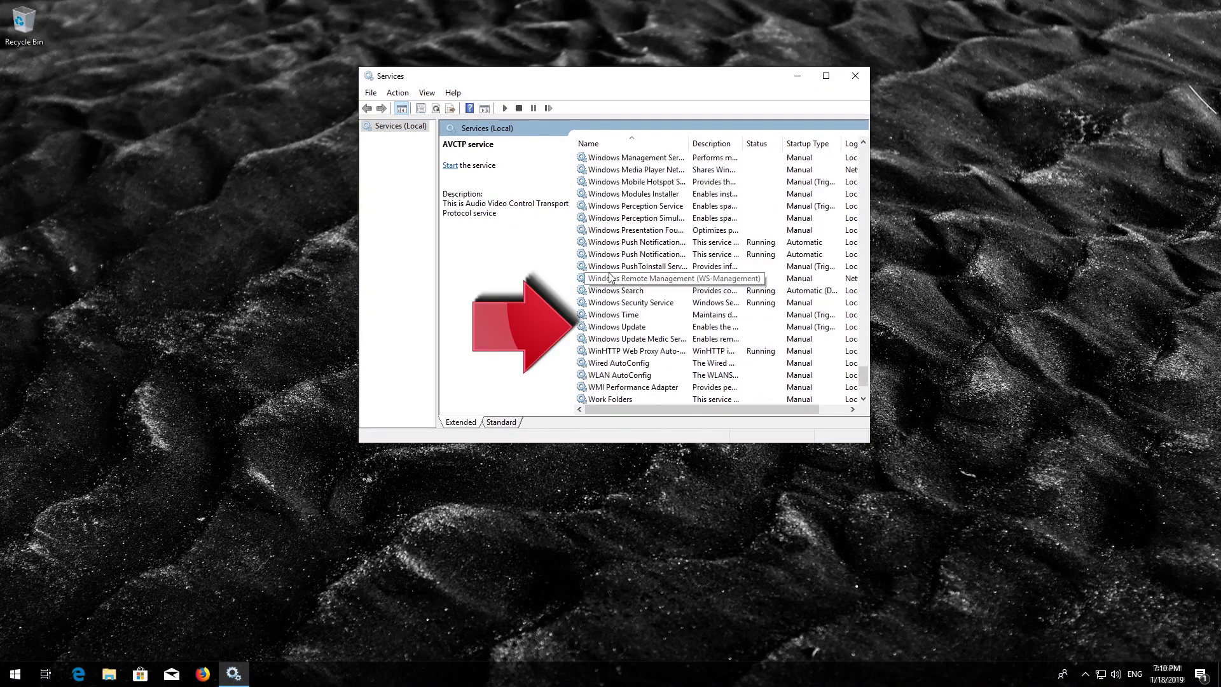
left_click(618, 327)
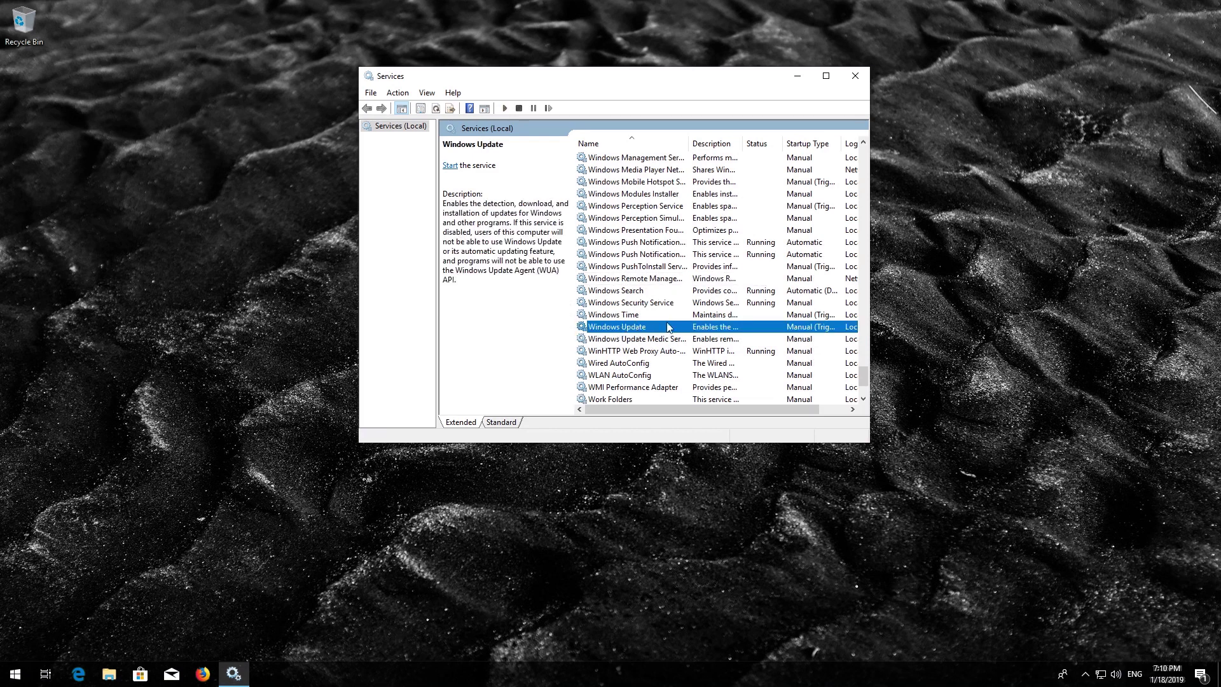
Change the Windows Update service's startup type to Automatic in its Properties and apply it.
right_click(629, 327)
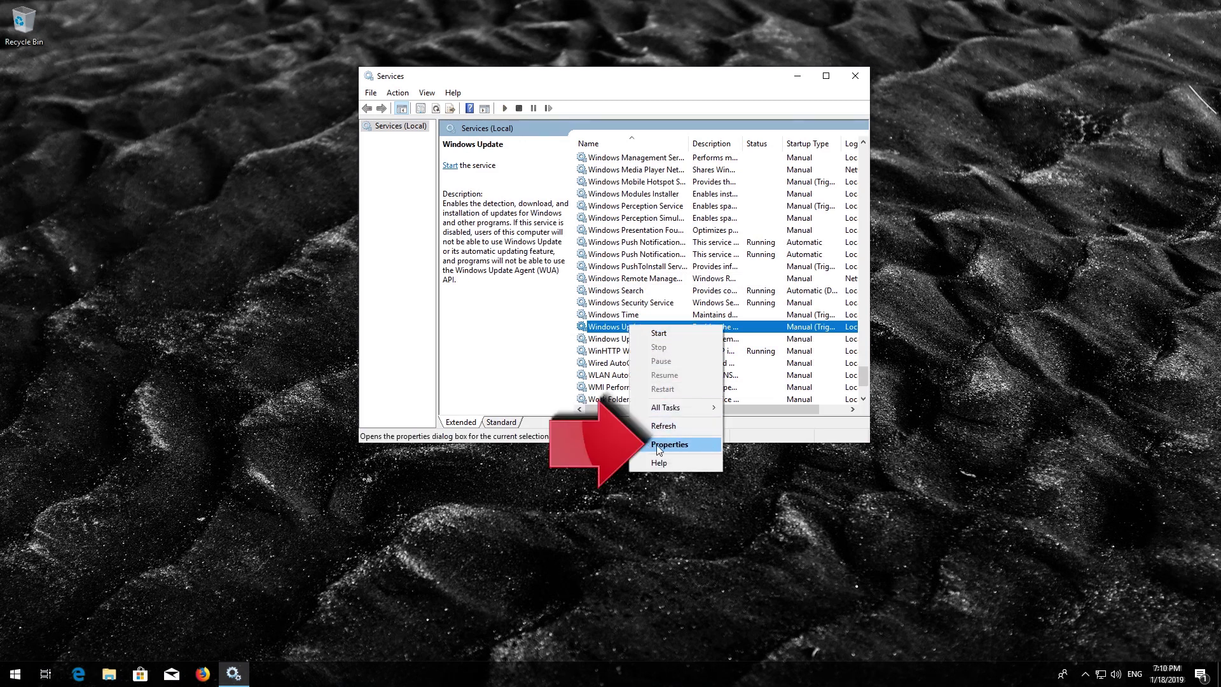
left_click(679, 445)
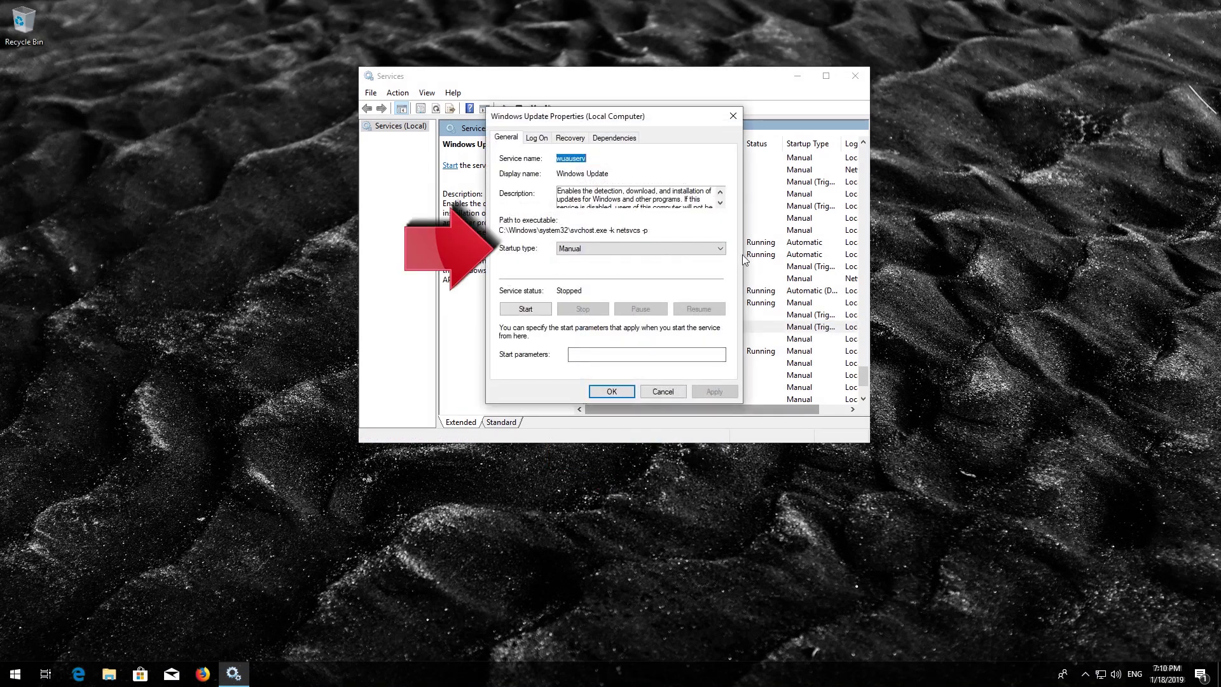
left_click(633, 250)
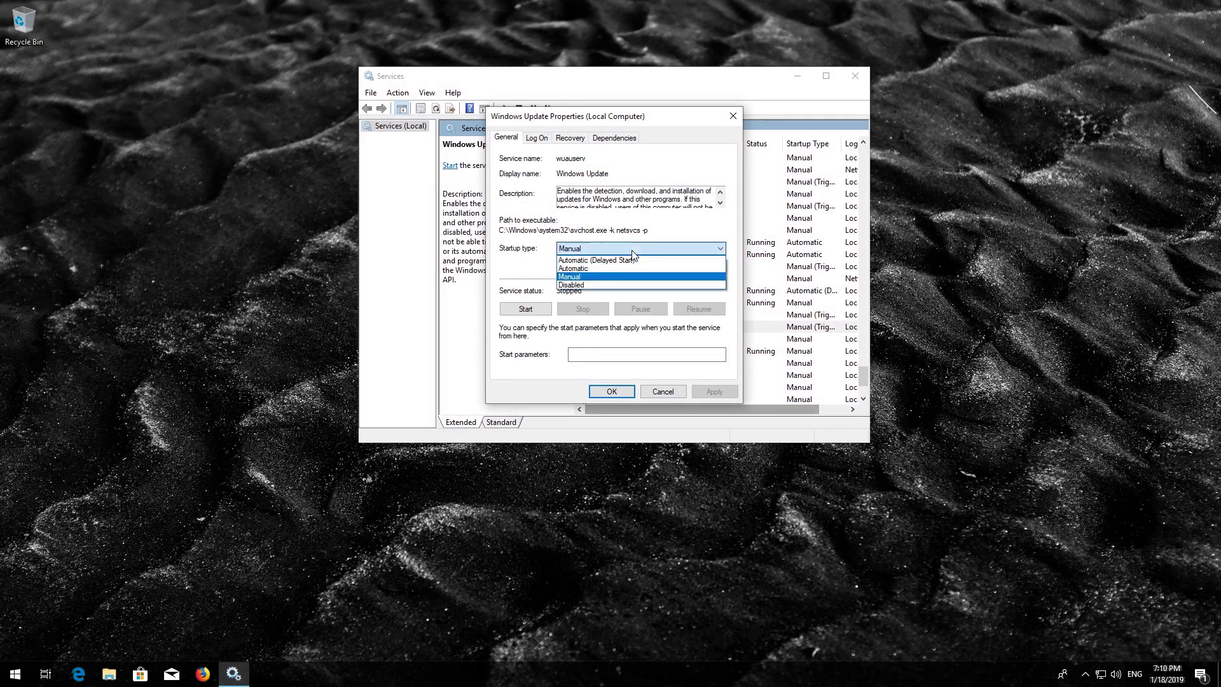
left_click(604, 267)
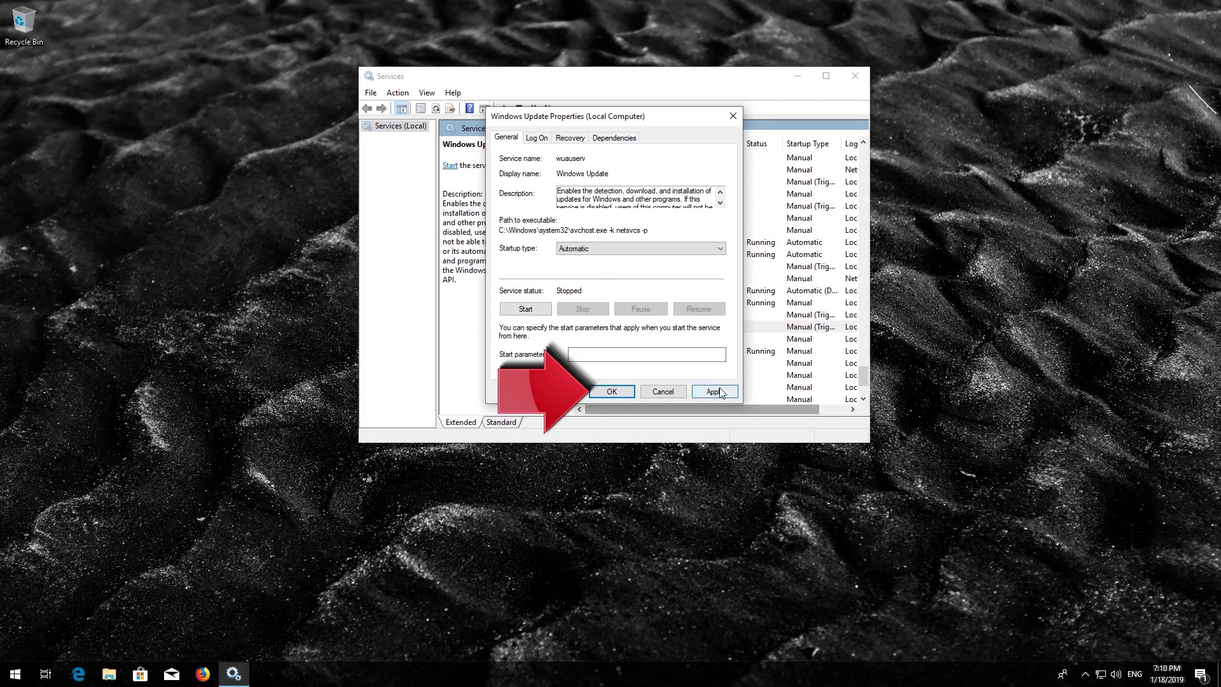
left_click(720, 392)
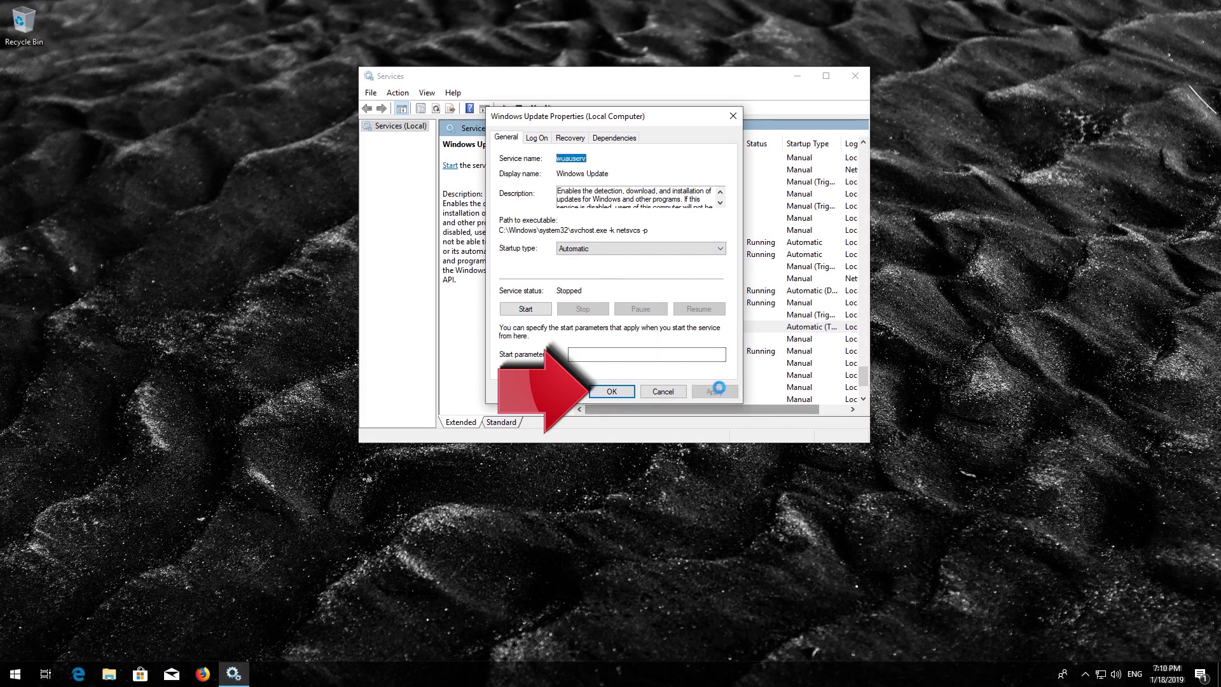
left_click(611, 392)
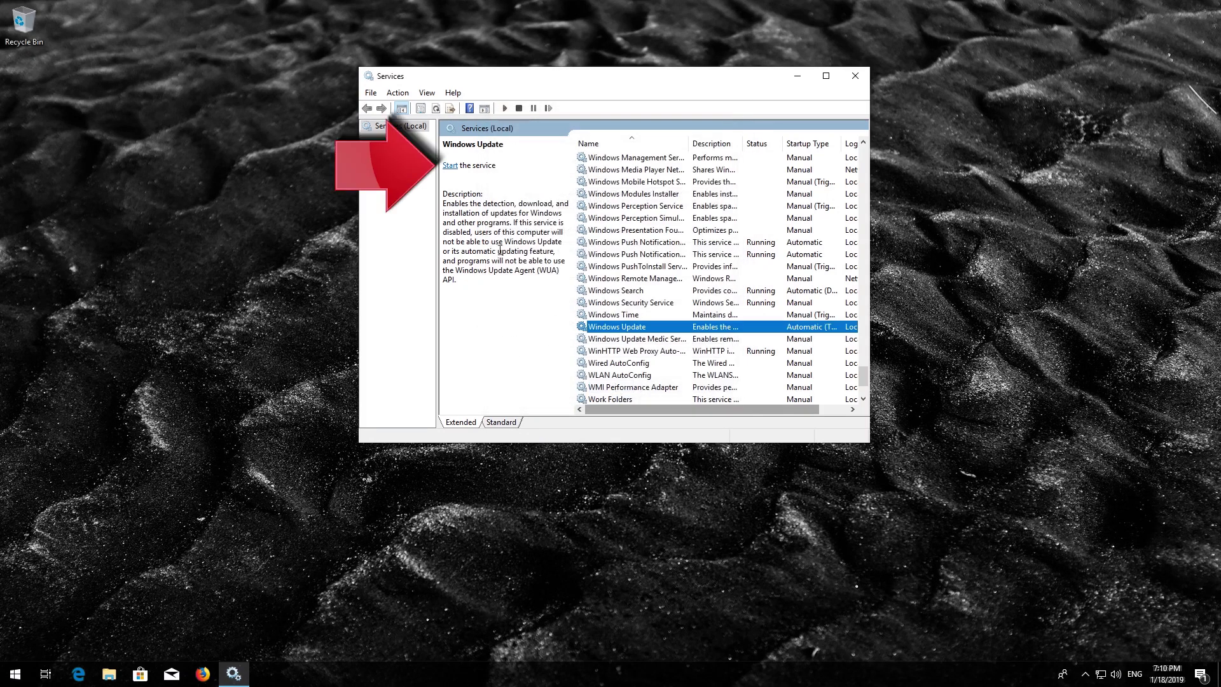
Start the Windows Update service, stop it again, and close the Services window.
left_click(450, 165)
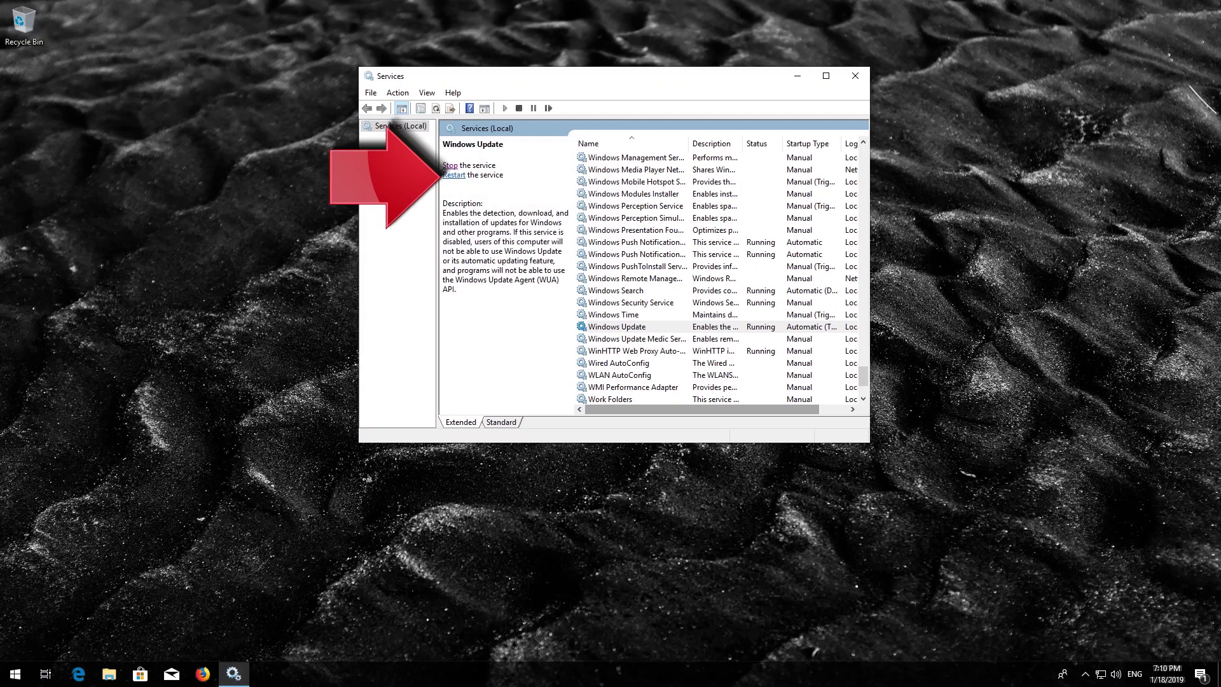
left_click(455, 176)
left_click(867, 74)
Restart the PC from the Start menu's power options.
left_click(15, 673)
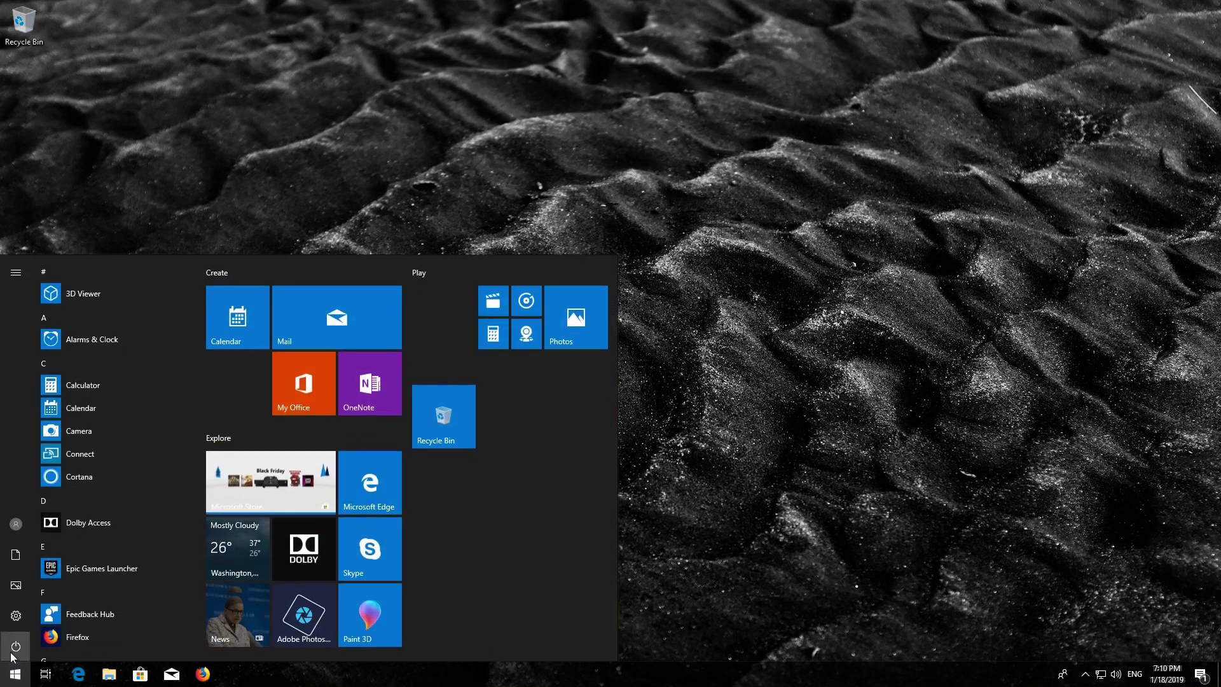
left_click(14, 647)
left_click(21, 613)
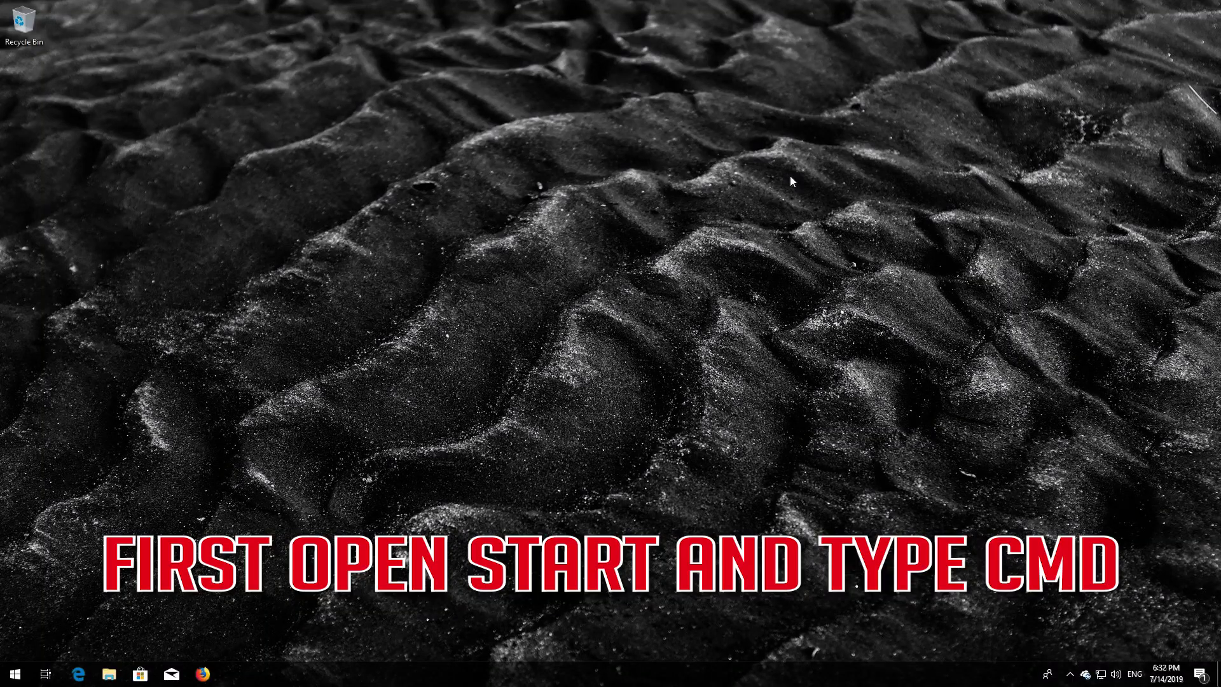
Search Start for cmd and run Command Prompt as administrator.
key("super")
type("cmd")
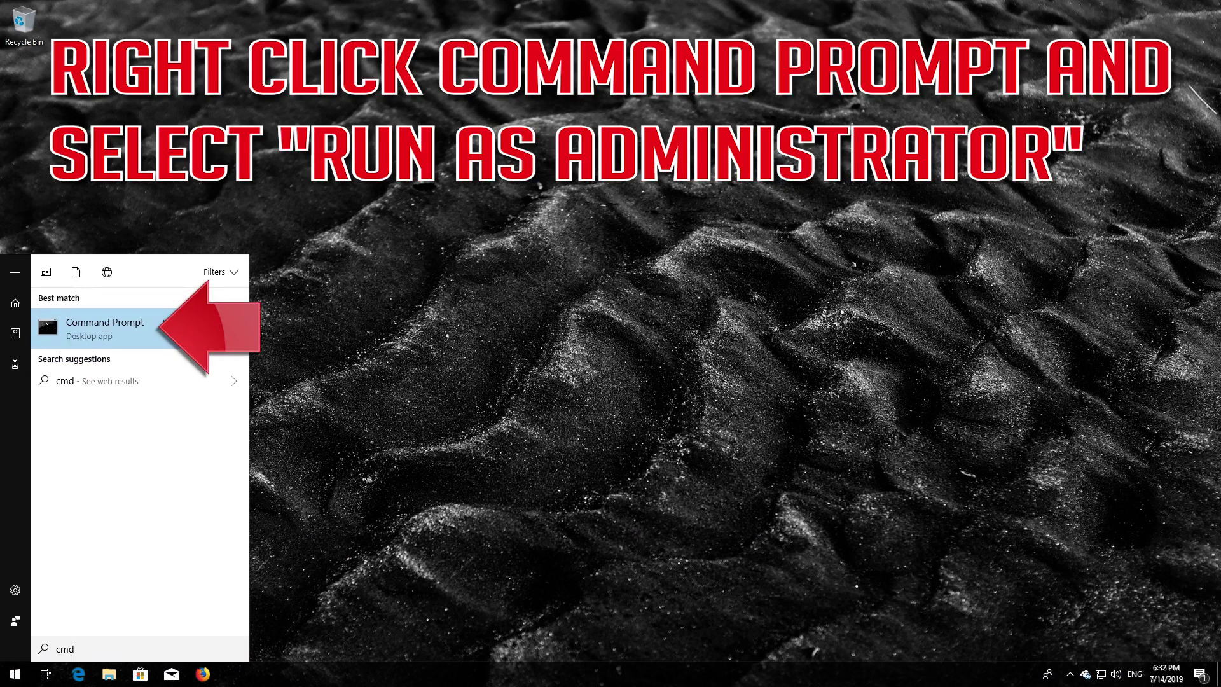
key("shift+F10")
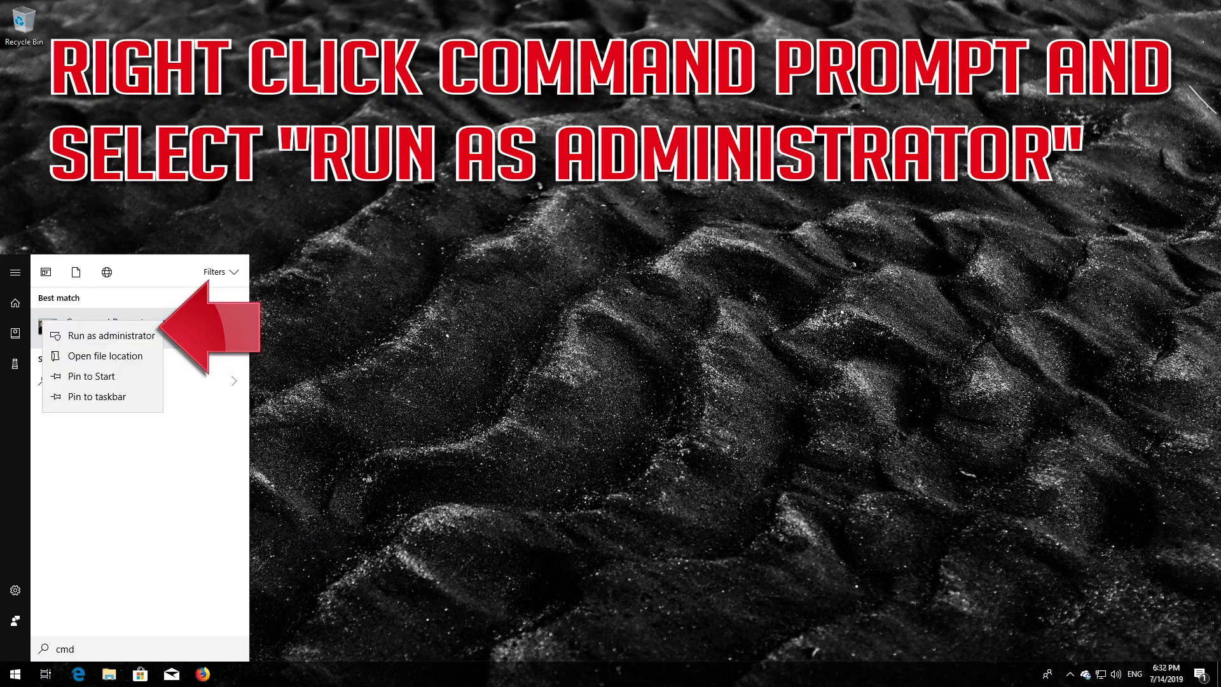
left_click(88, 337)
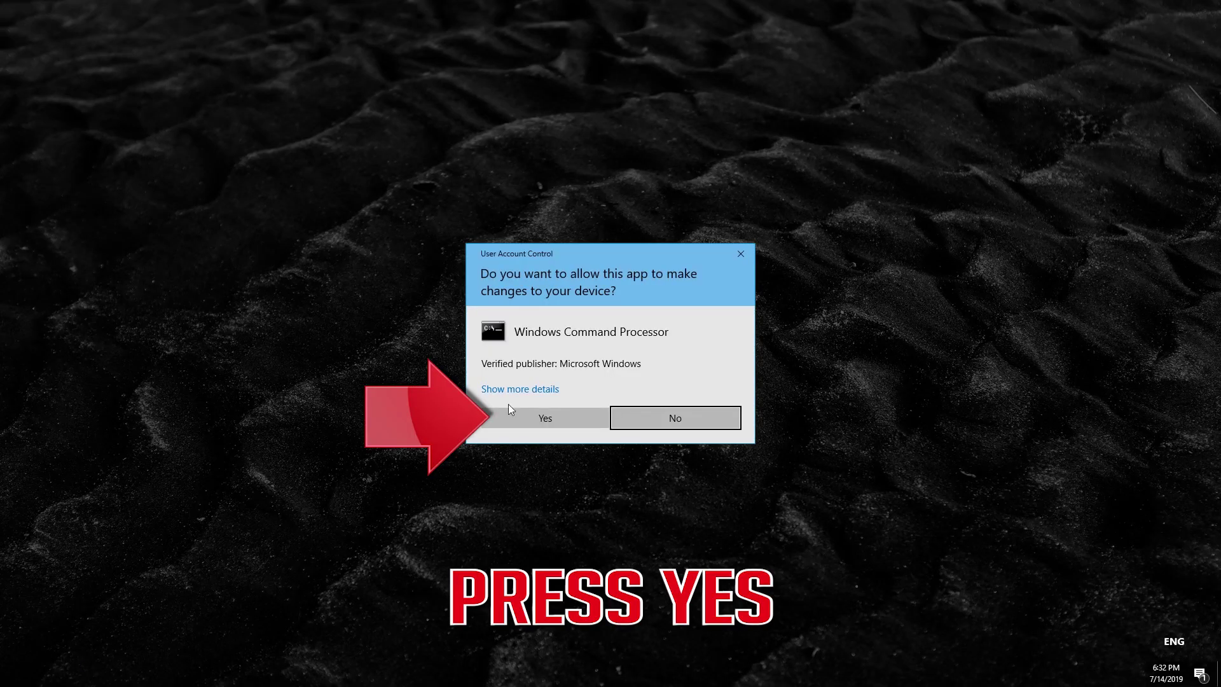
Approve the UAC prompt and run 'SC config wuauserv start=auto' in the admin Command Prompt.
left_click(549, 419)
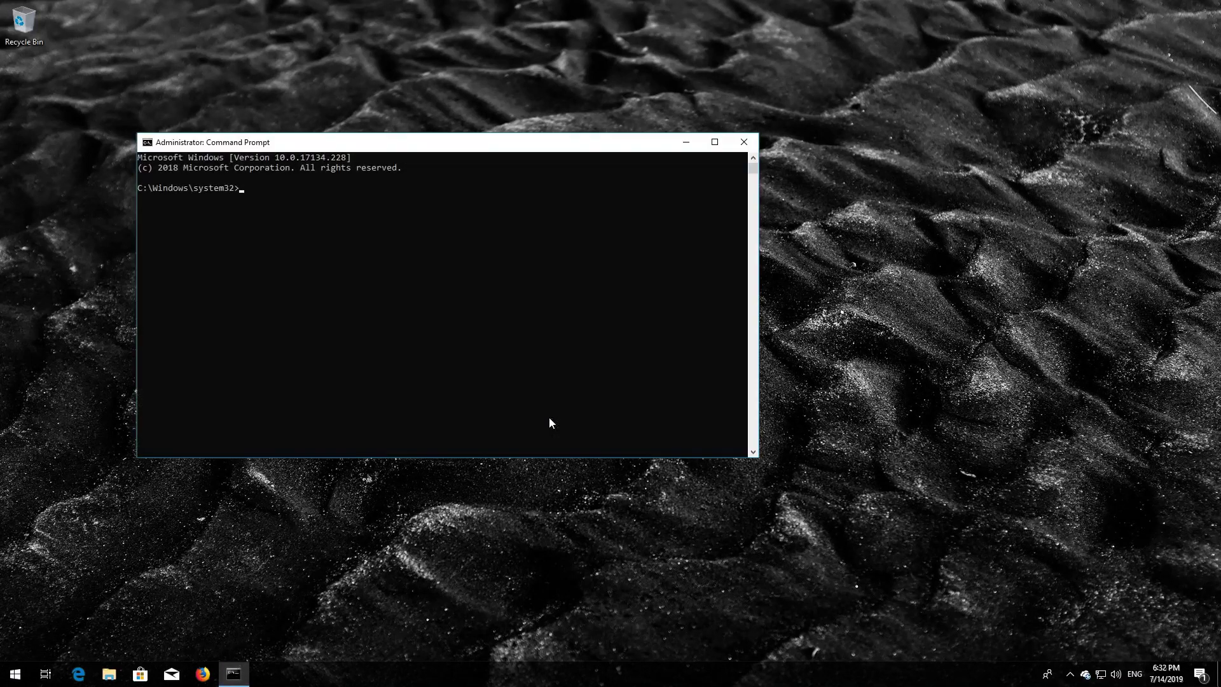
left_click_drag(380, 153, 551, 191)
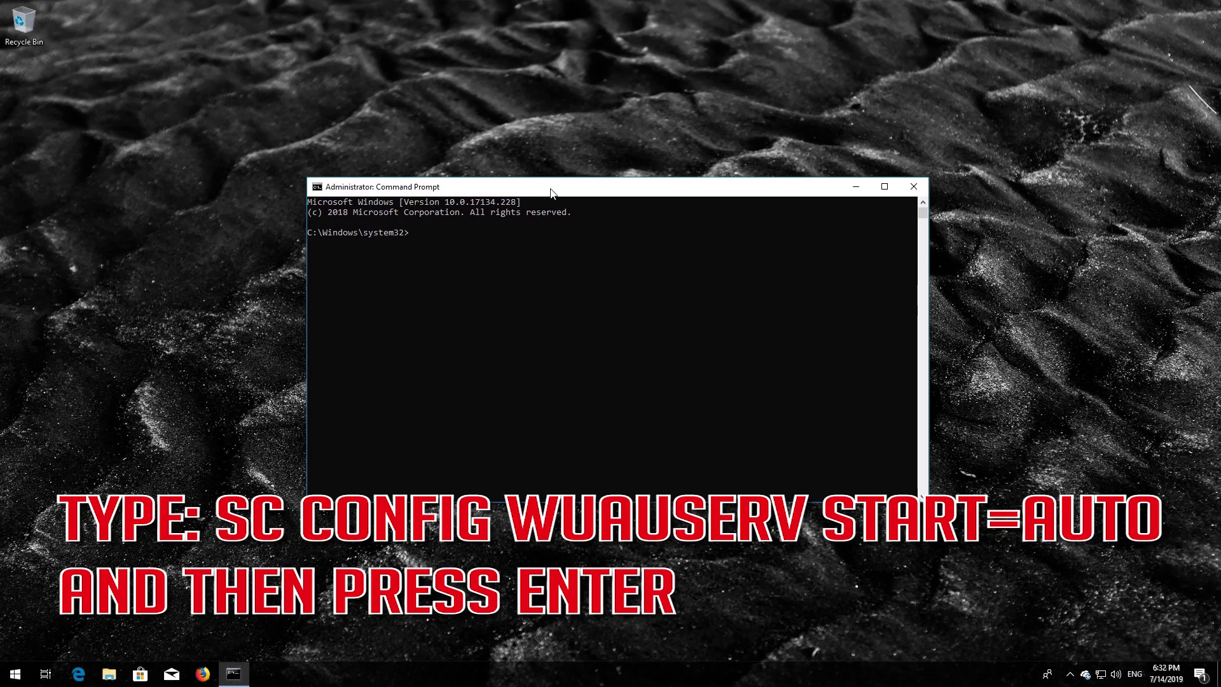
type("SC config wuauserv start")
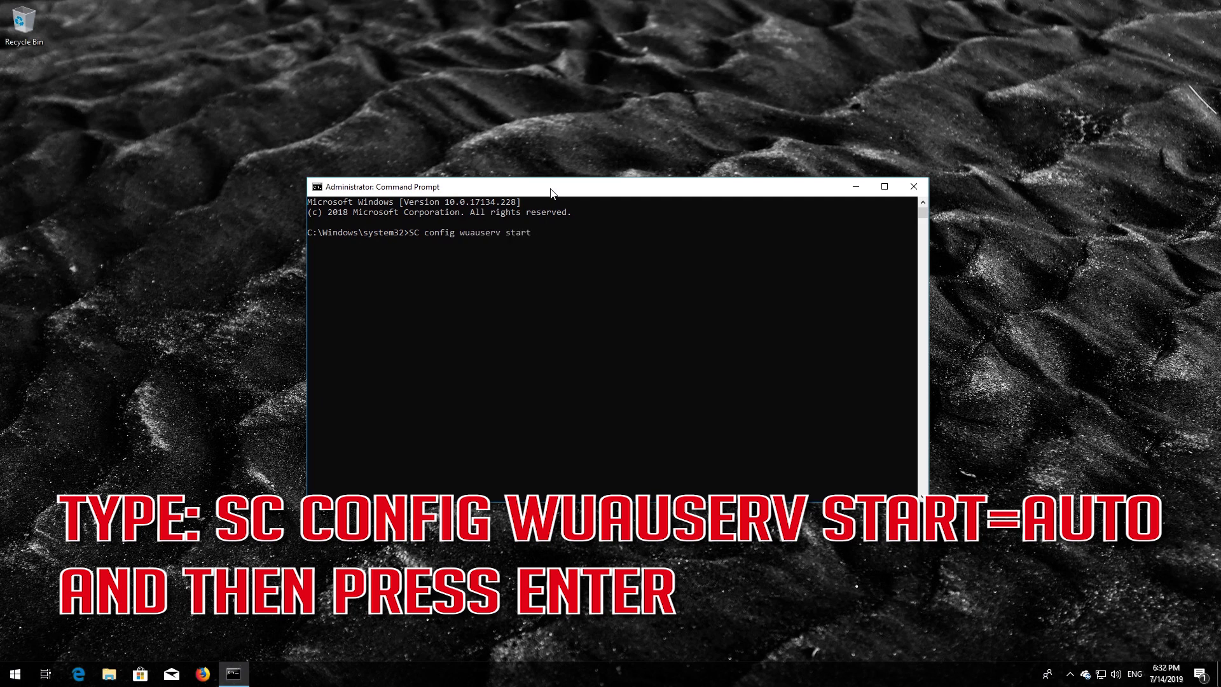
type("=auto")
key("Return")
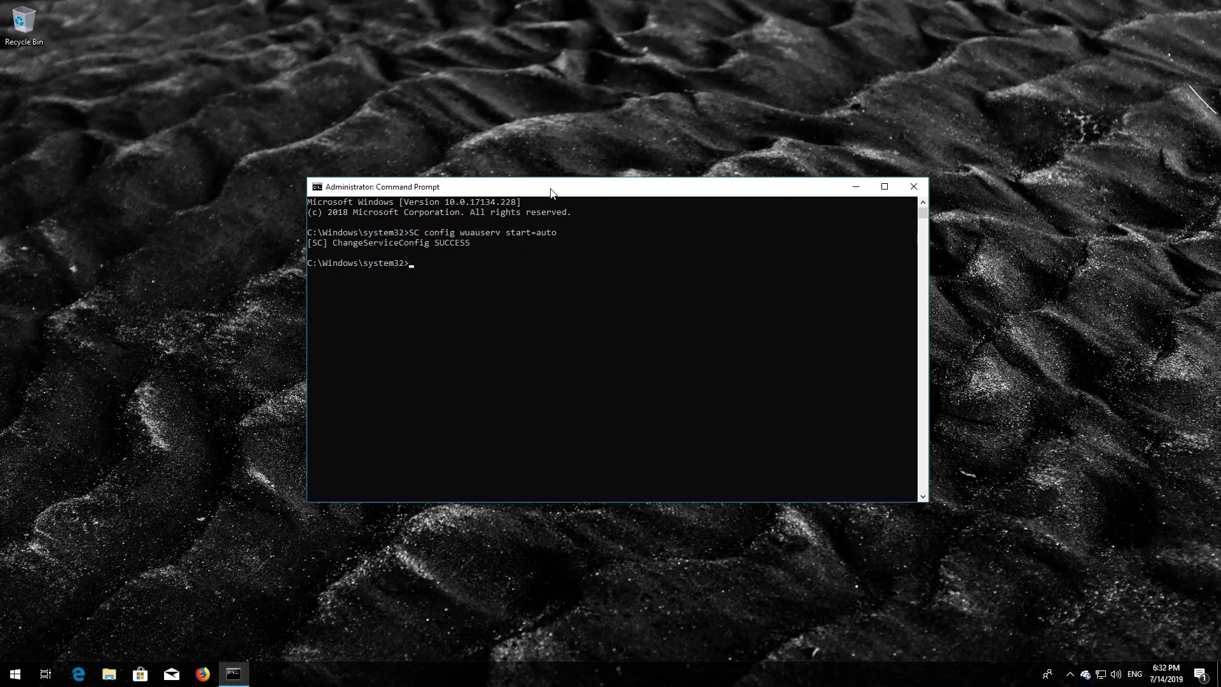
Set bits, cryptsvc and trustedinstaller to start=auto with SC config commands, then enter exit.
type("SC")
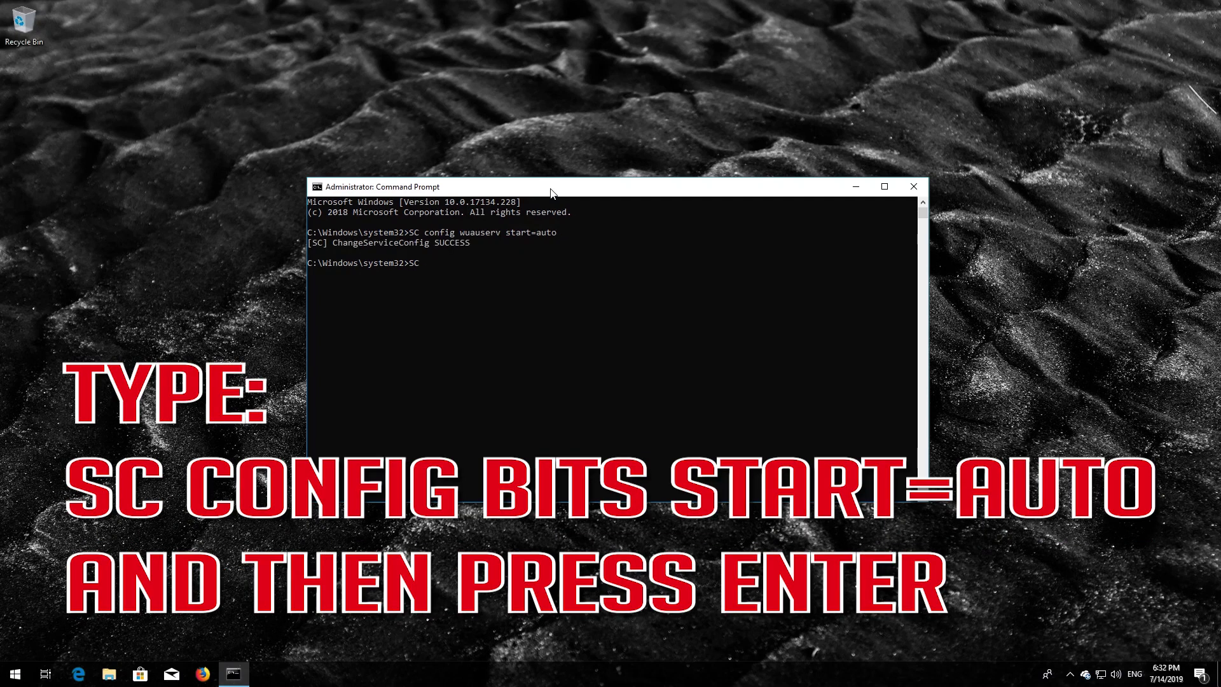
type(" config bits start=auto")
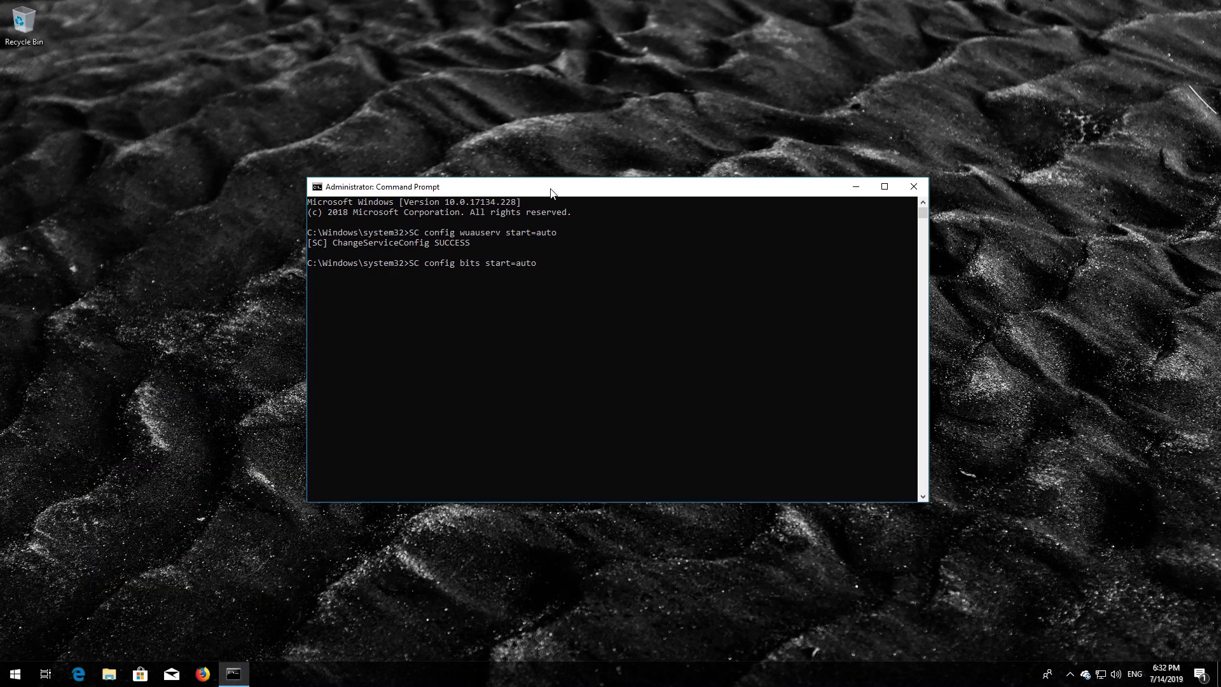
key("Return")
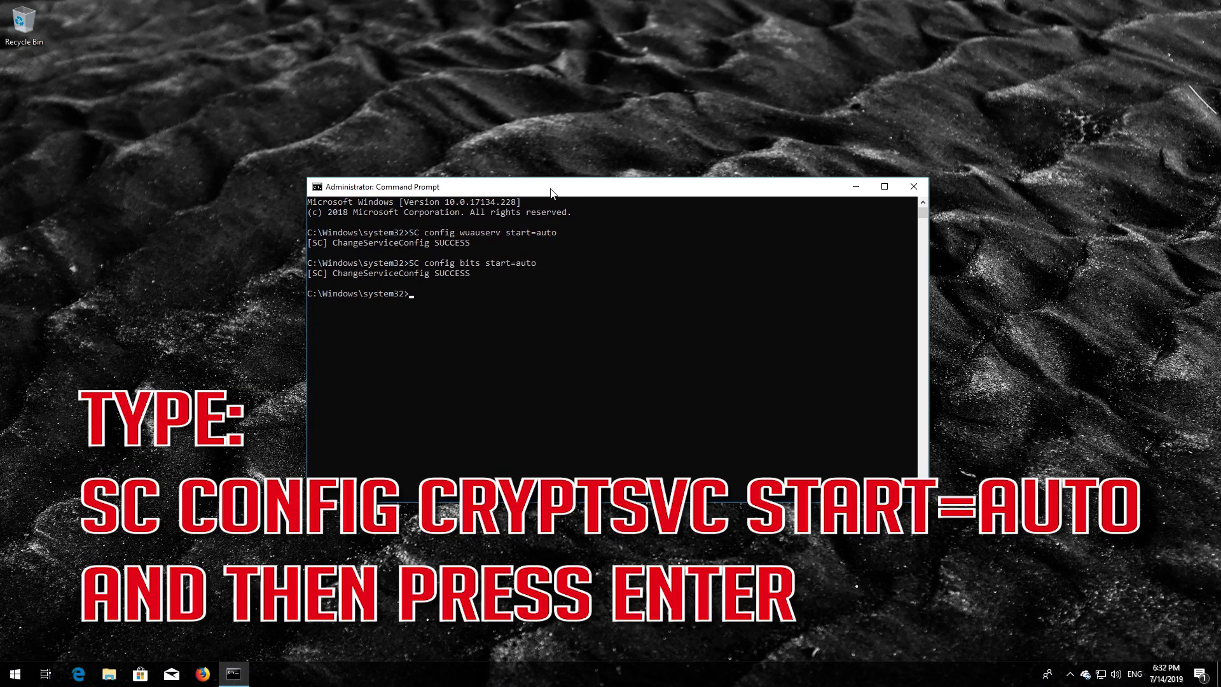
type("SC config cryptsvc start=auto")
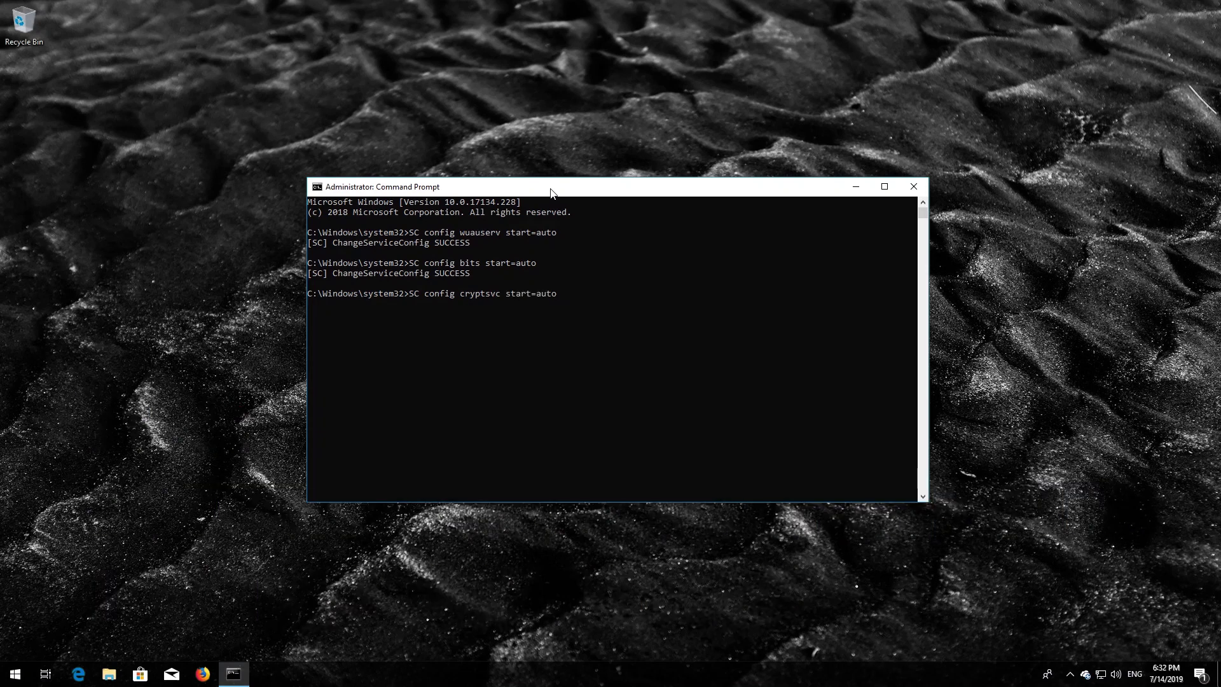
key("Return")
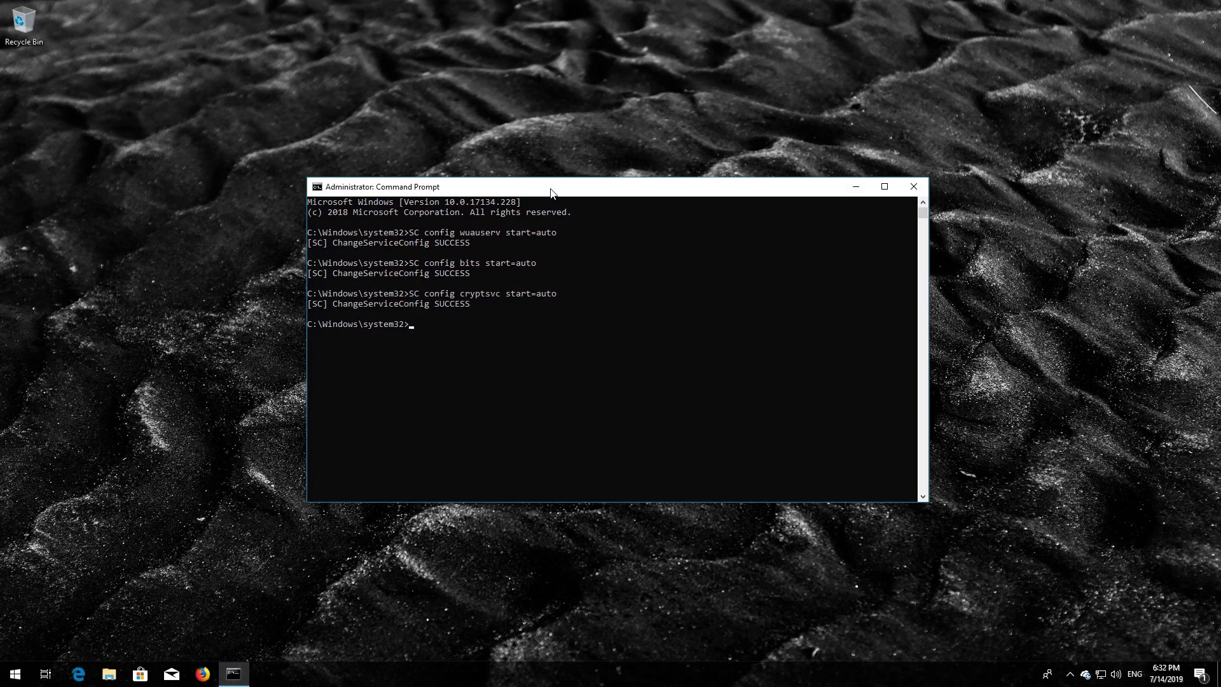
type("SC")
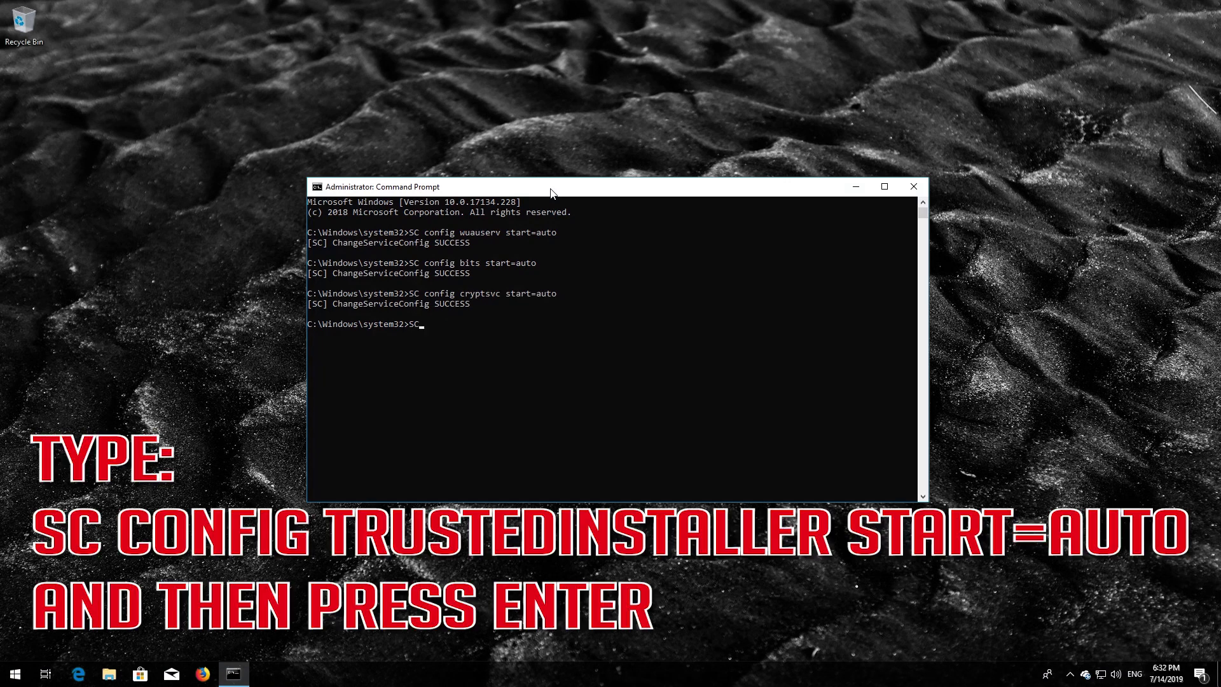
type(" config trustedinstaller start=auto")
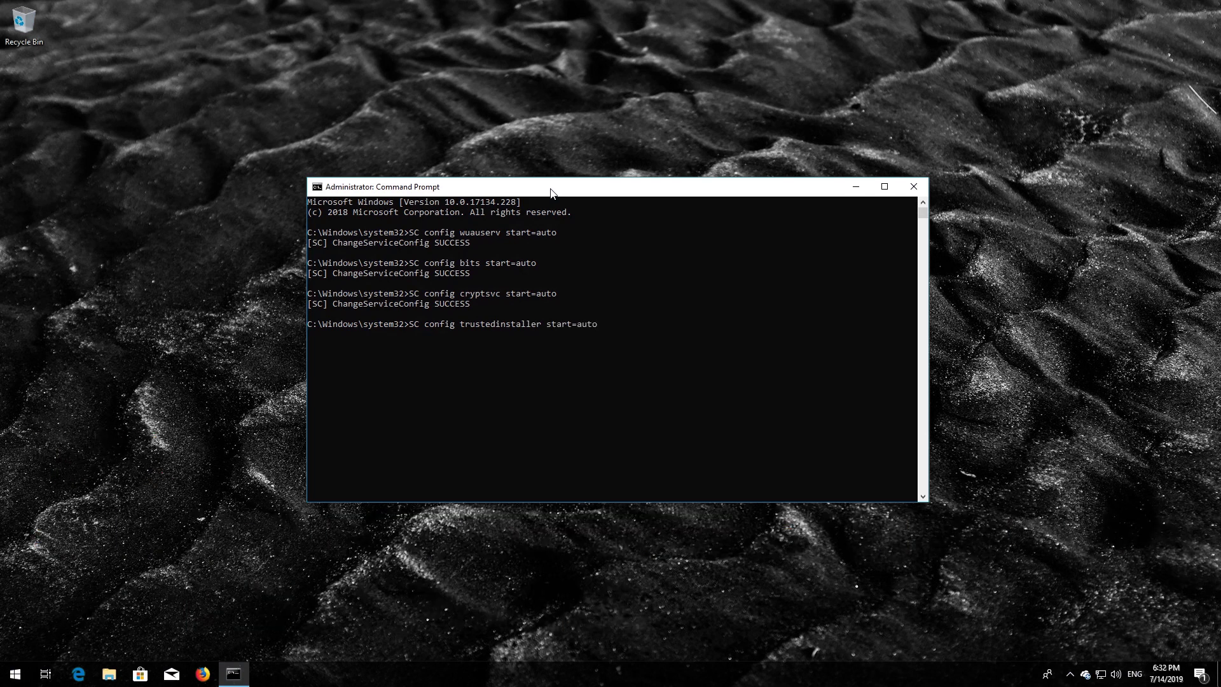
key("Return")
type("exi")
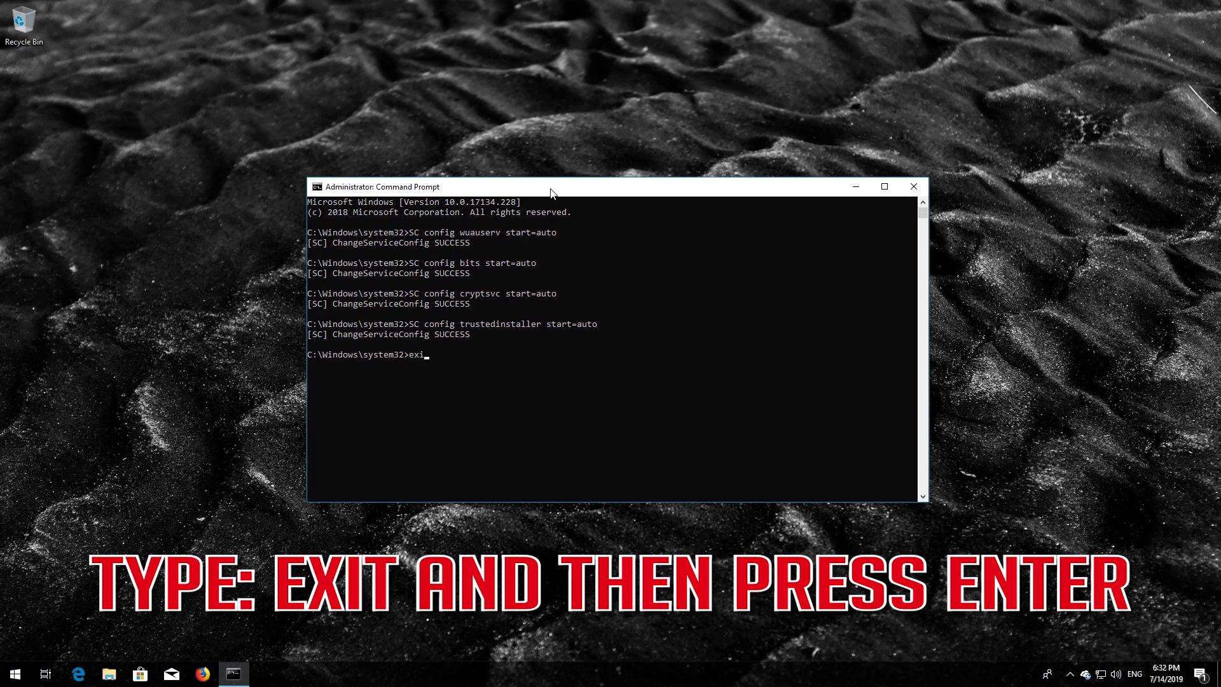
type("t")
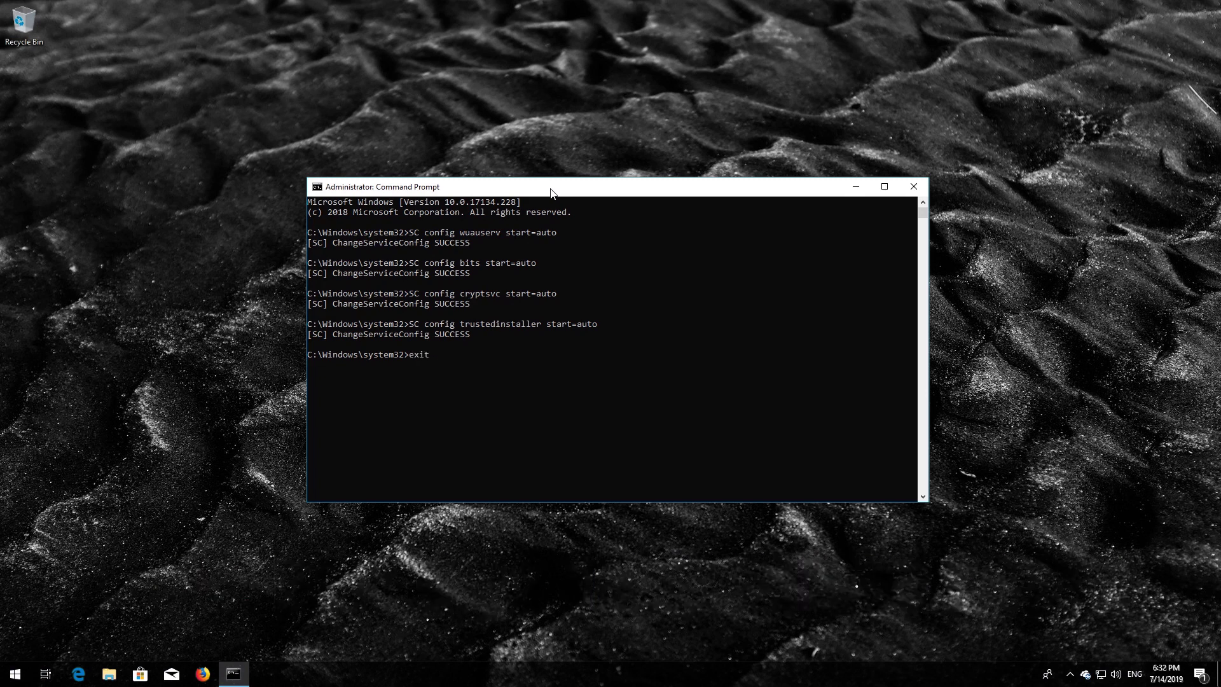
Close Command Prompt and restart the PC from the Start menu.
key("Return")
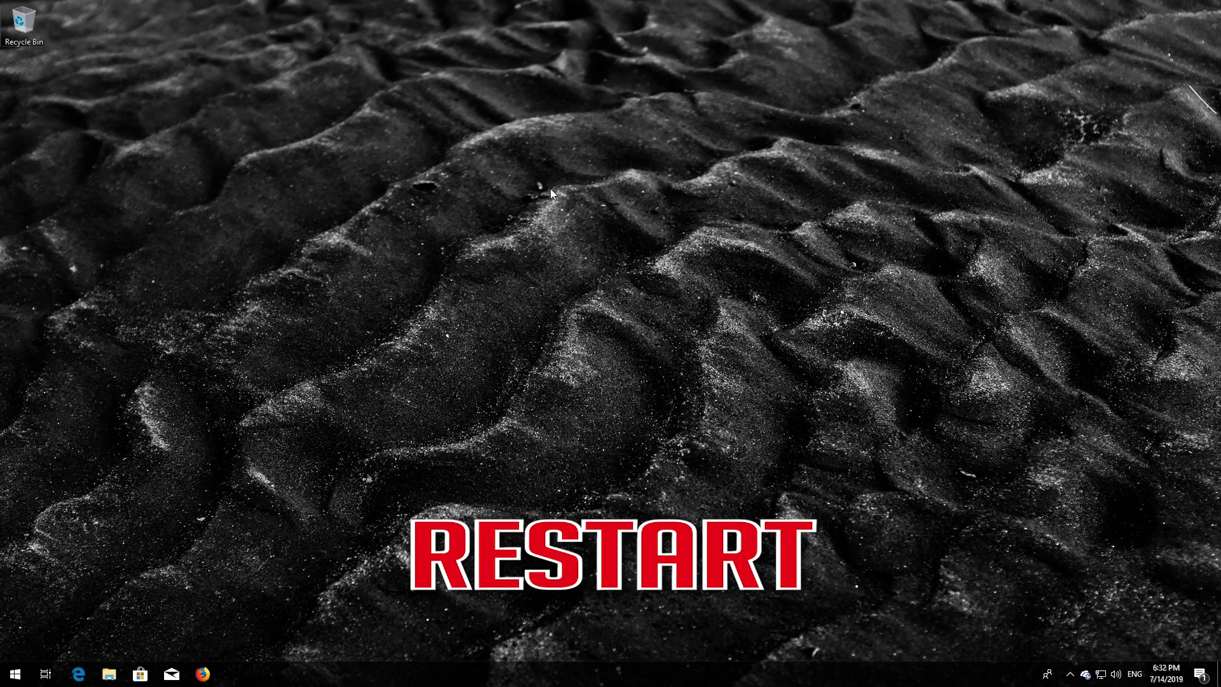
key("super")
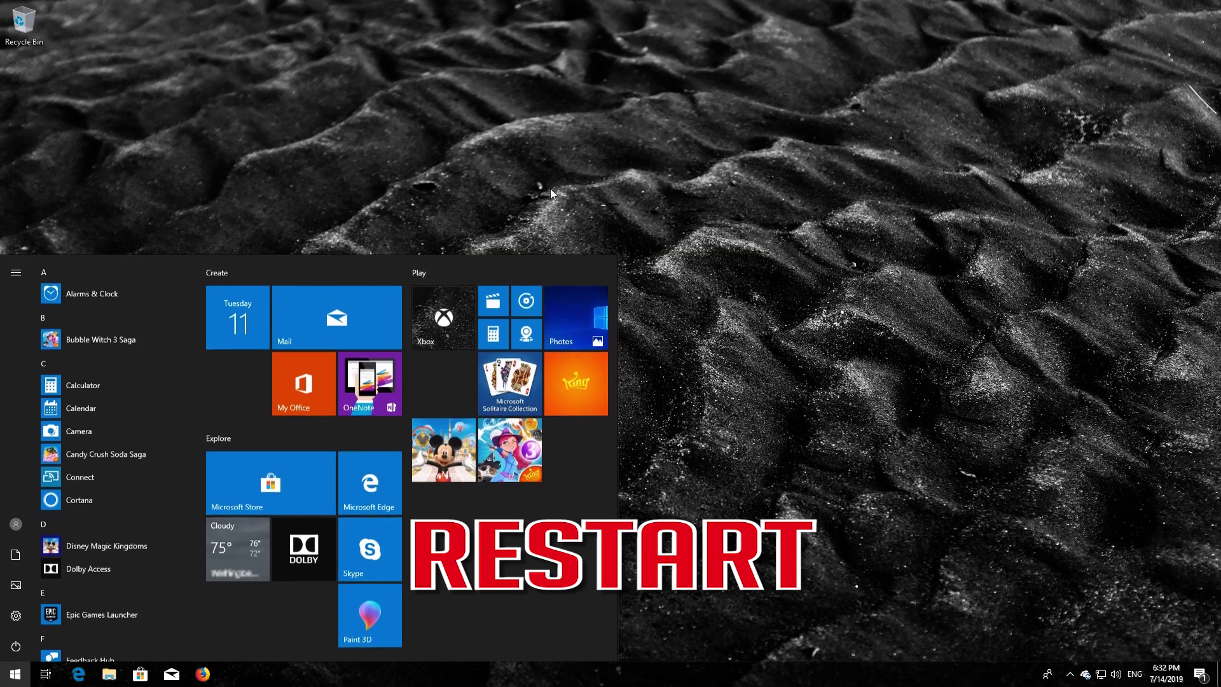
left_click(16, 646)
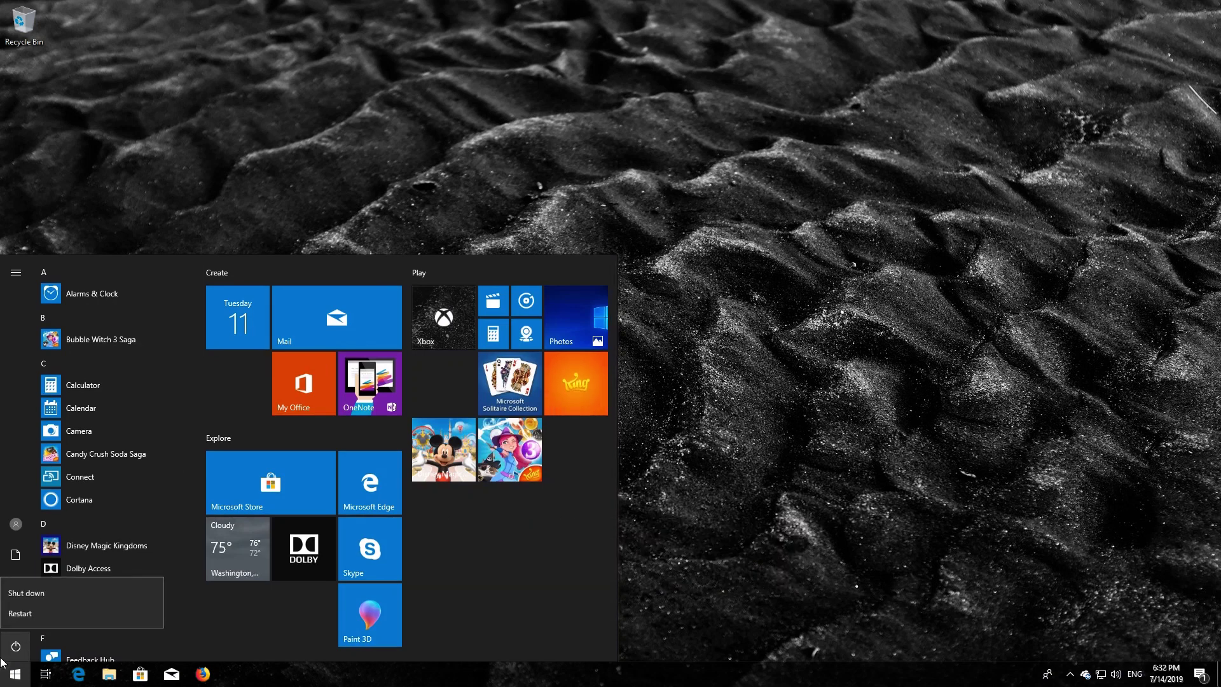
left_click(20, 614)
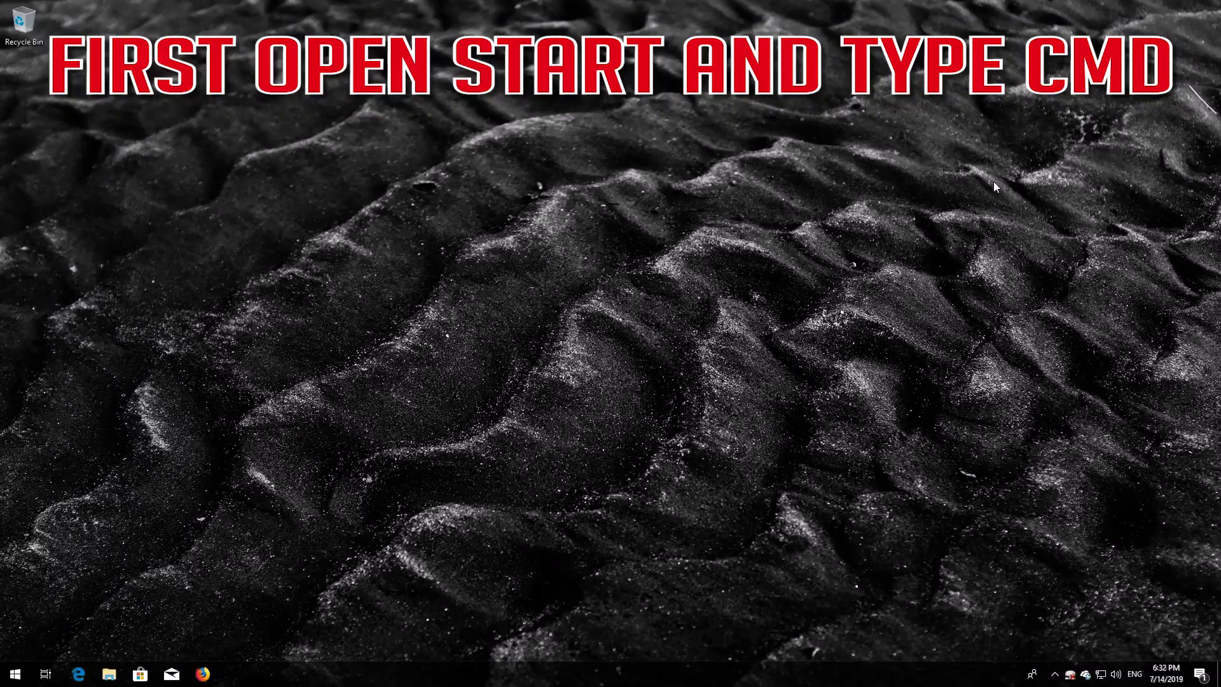
Launch Command Prompt as administrator from a cmd search and approve the UAC prompt.
key("super")
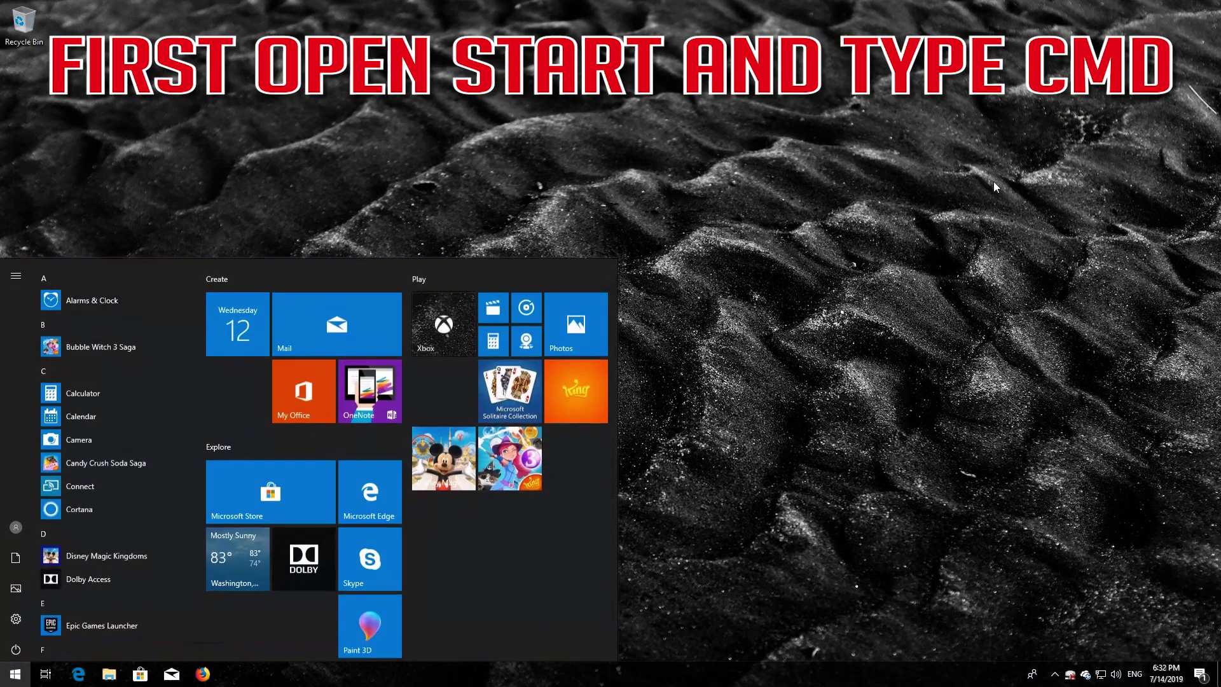
type("cmd")
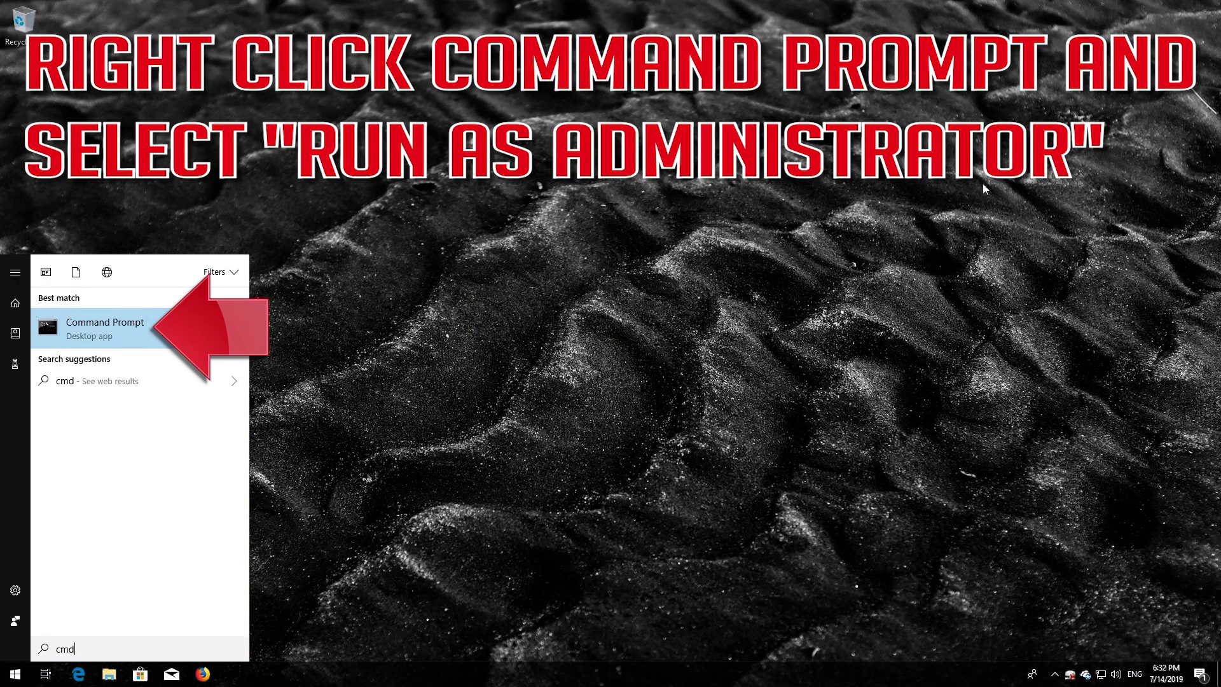
right_click(129, 331)
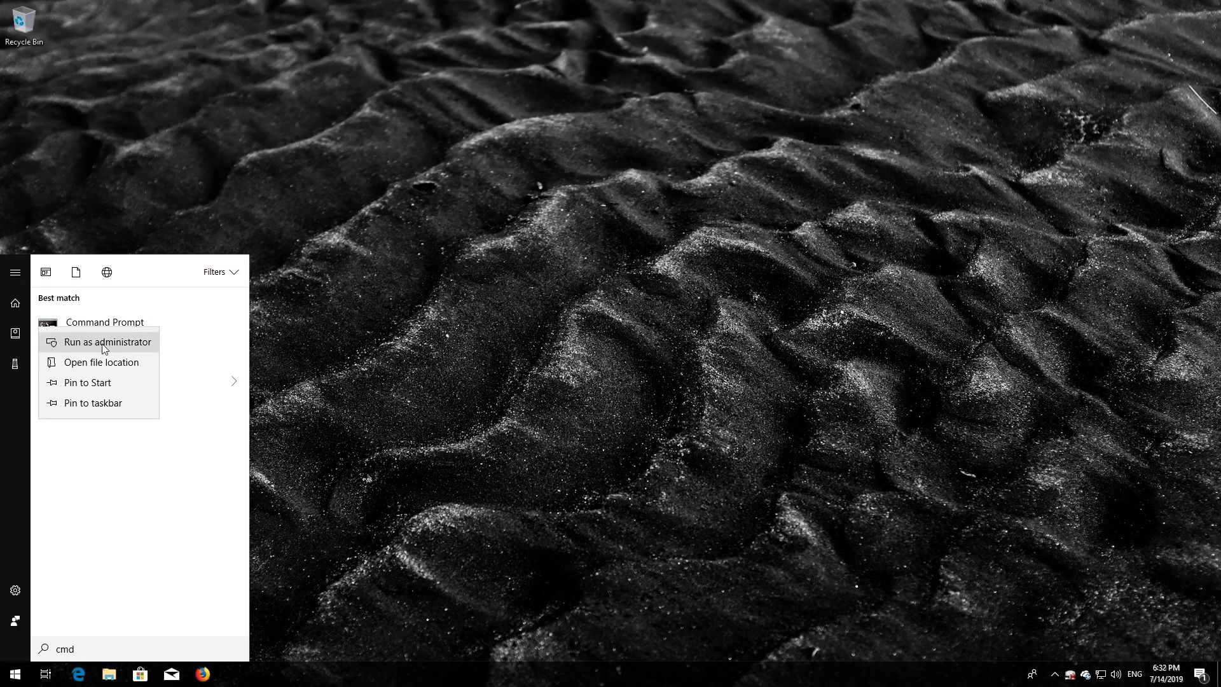
left_click(104, 345)
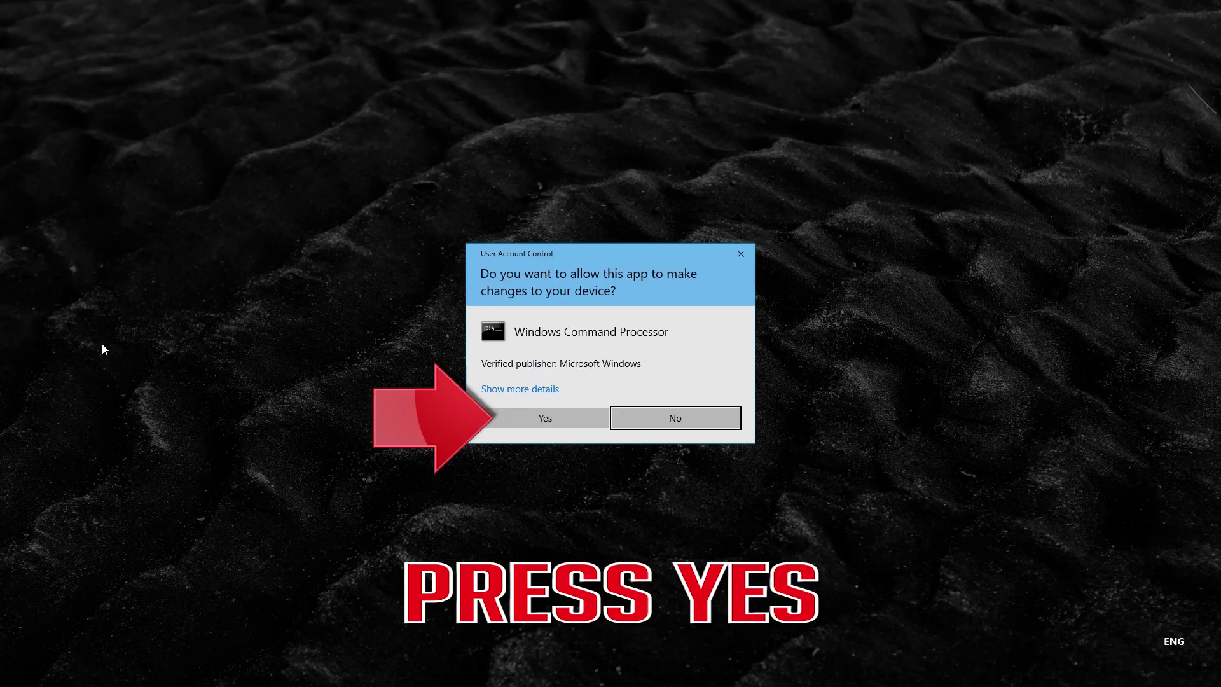
left_click(543, 417)
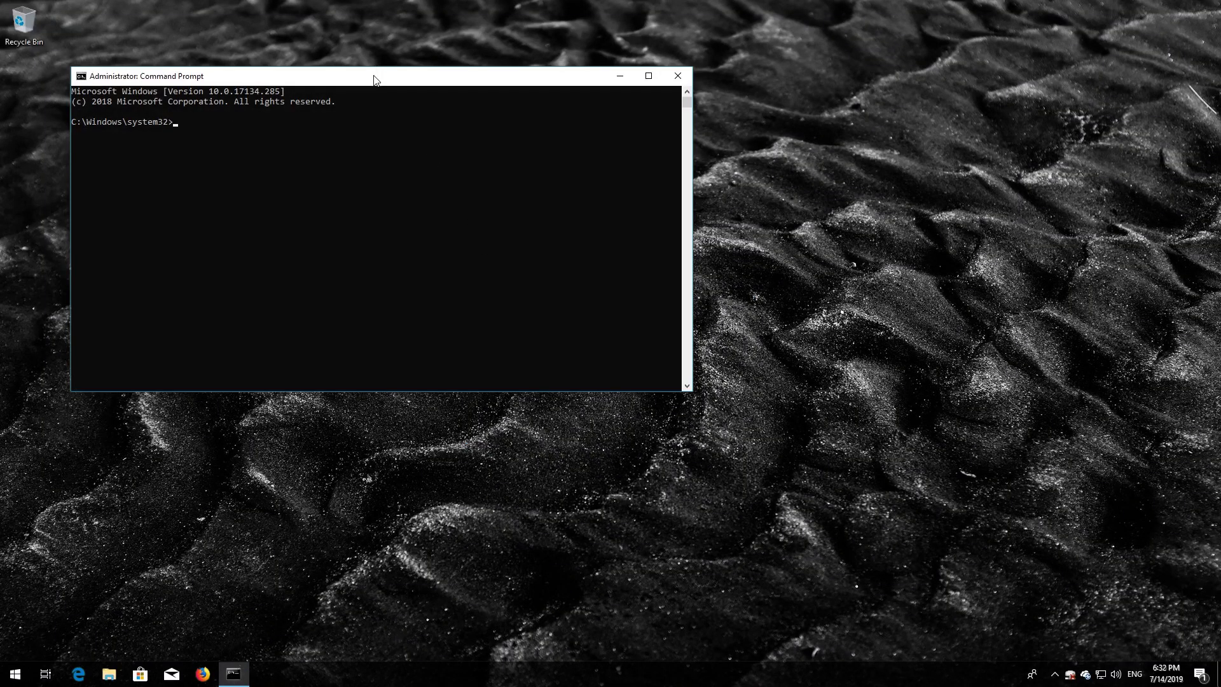
Stop wuauserv, cryptSVC and bits with net stop commands, and enter net stop msiserver.
left_click_drag(374, 79, 701, 164)
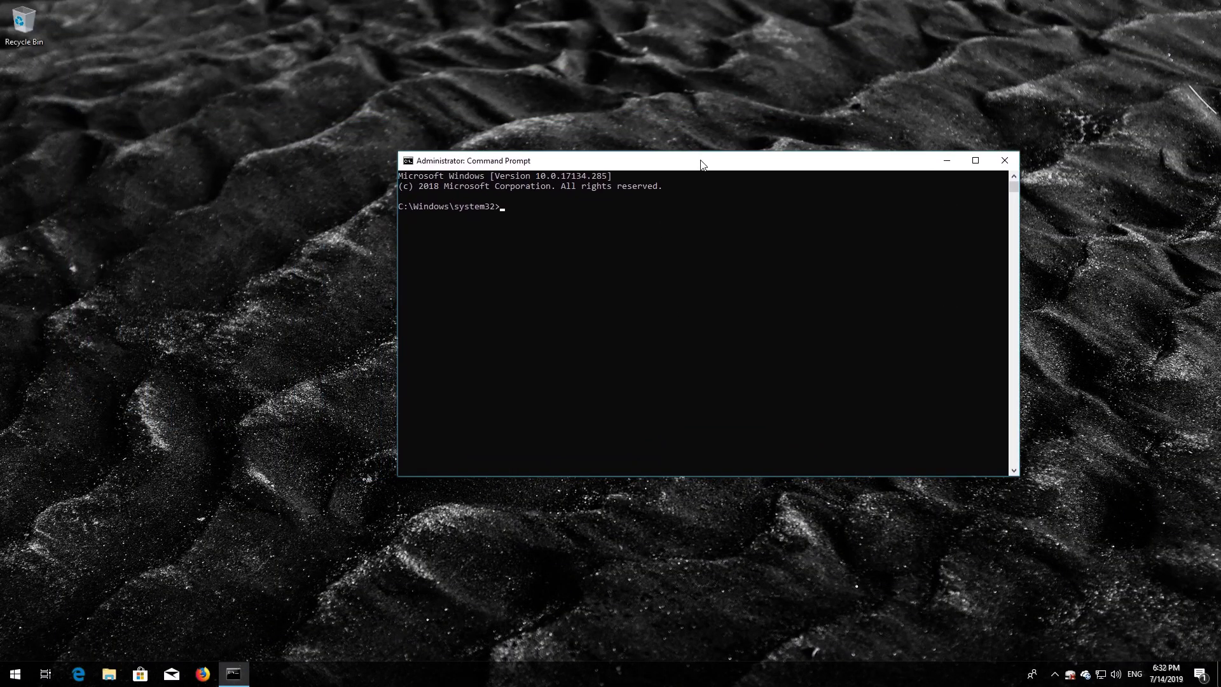
type("net stop")
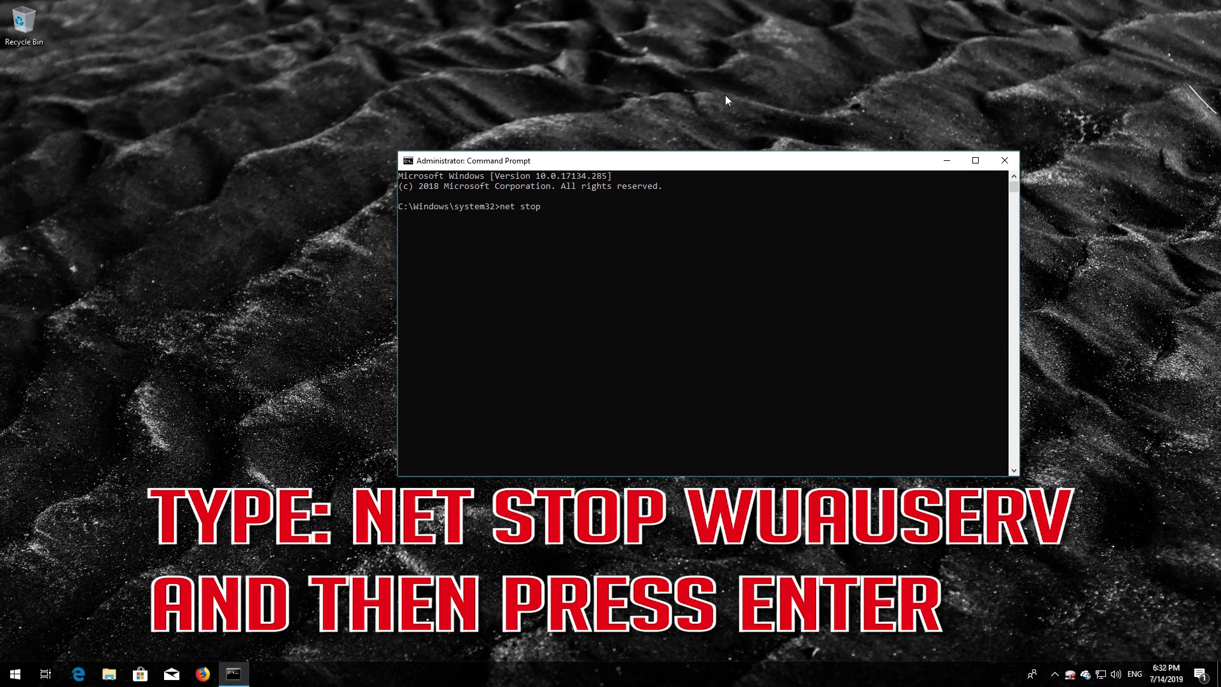
type(" wuauserv")
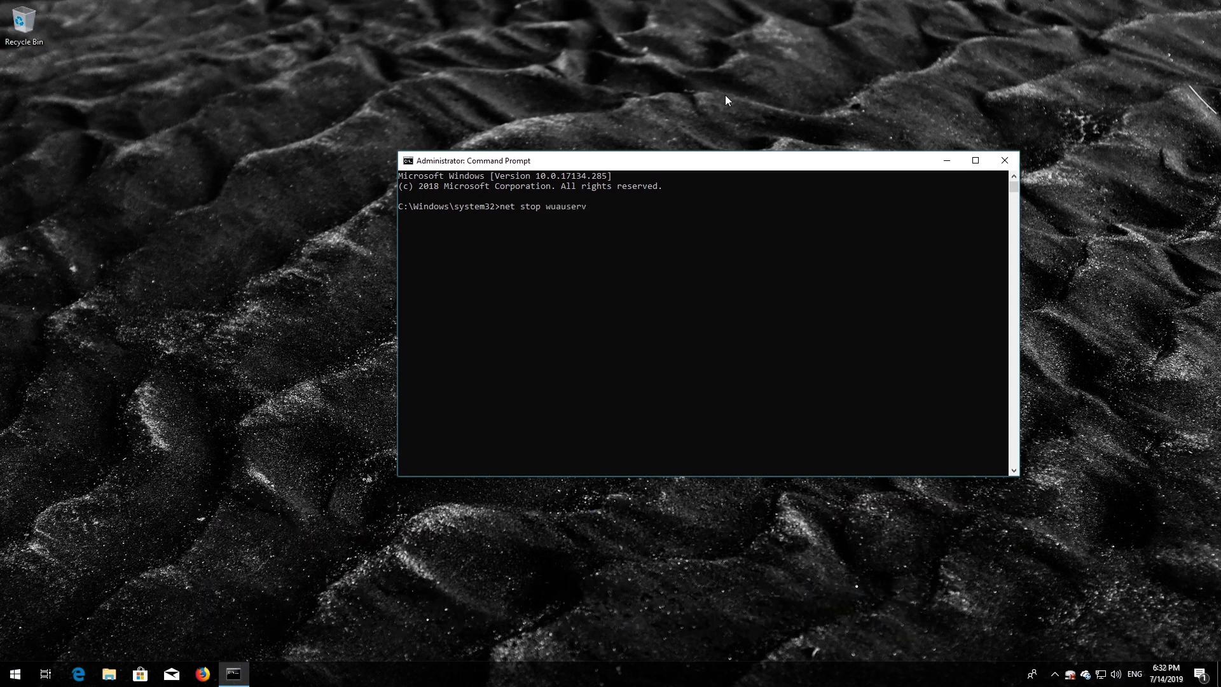
key("Return")
type("net stop")
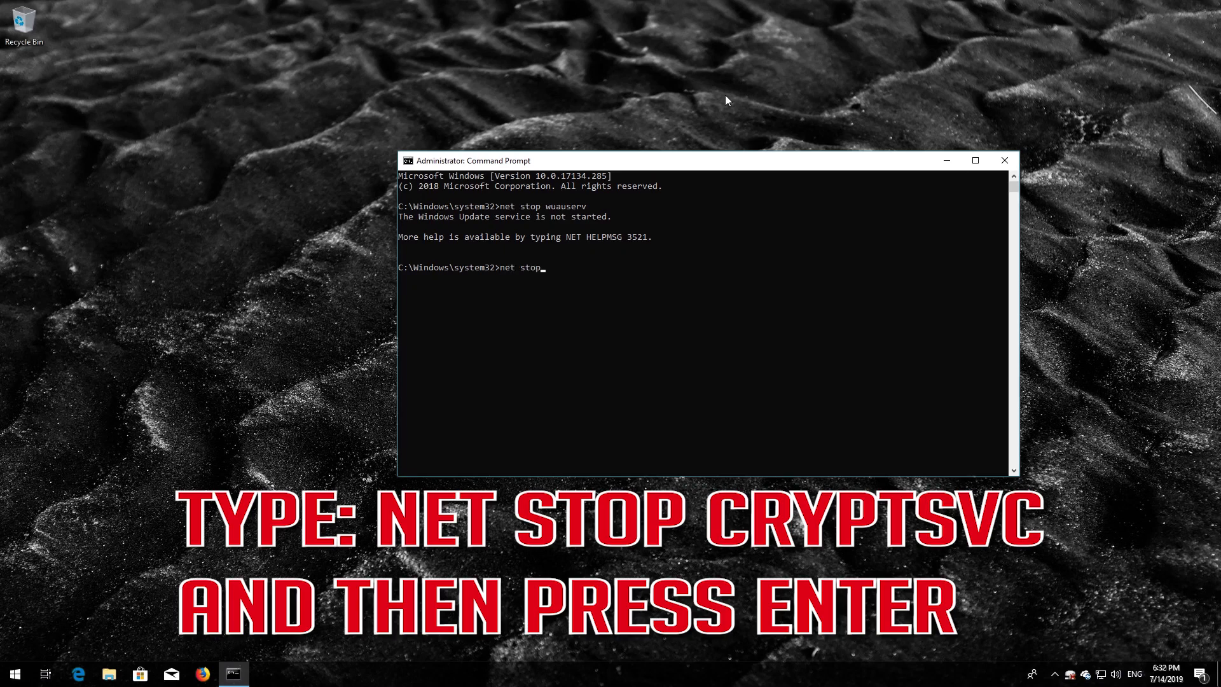
type(" cryptSVC")
key("Return")
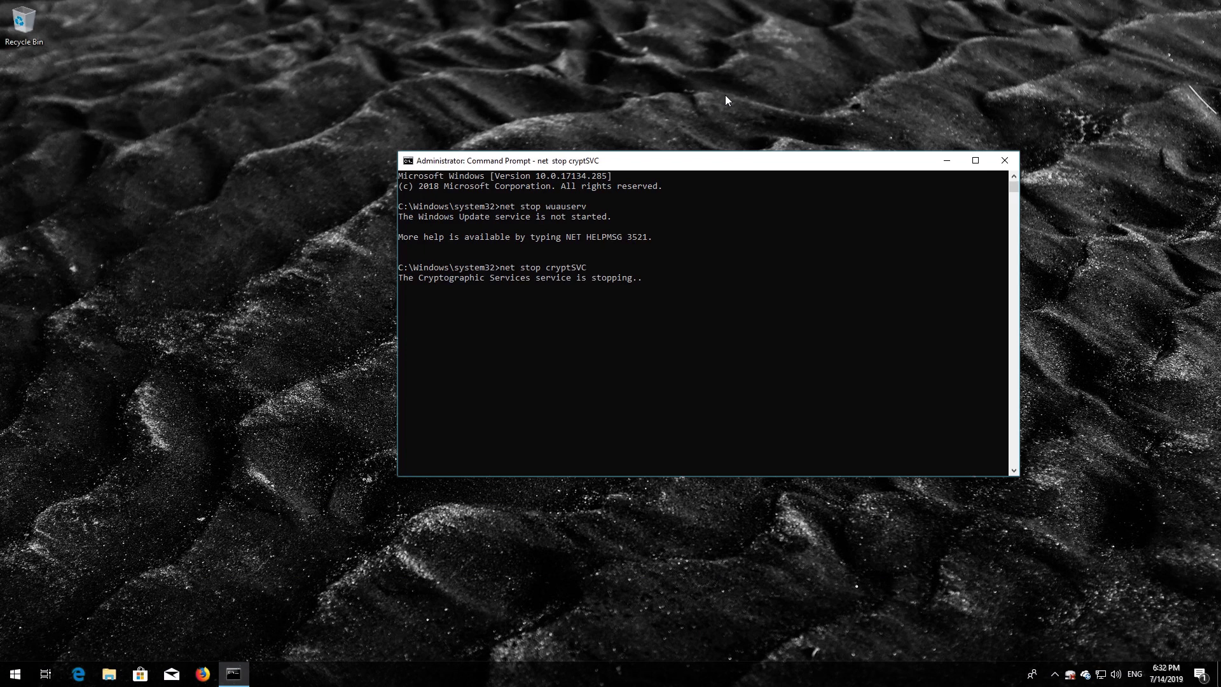
type("net")
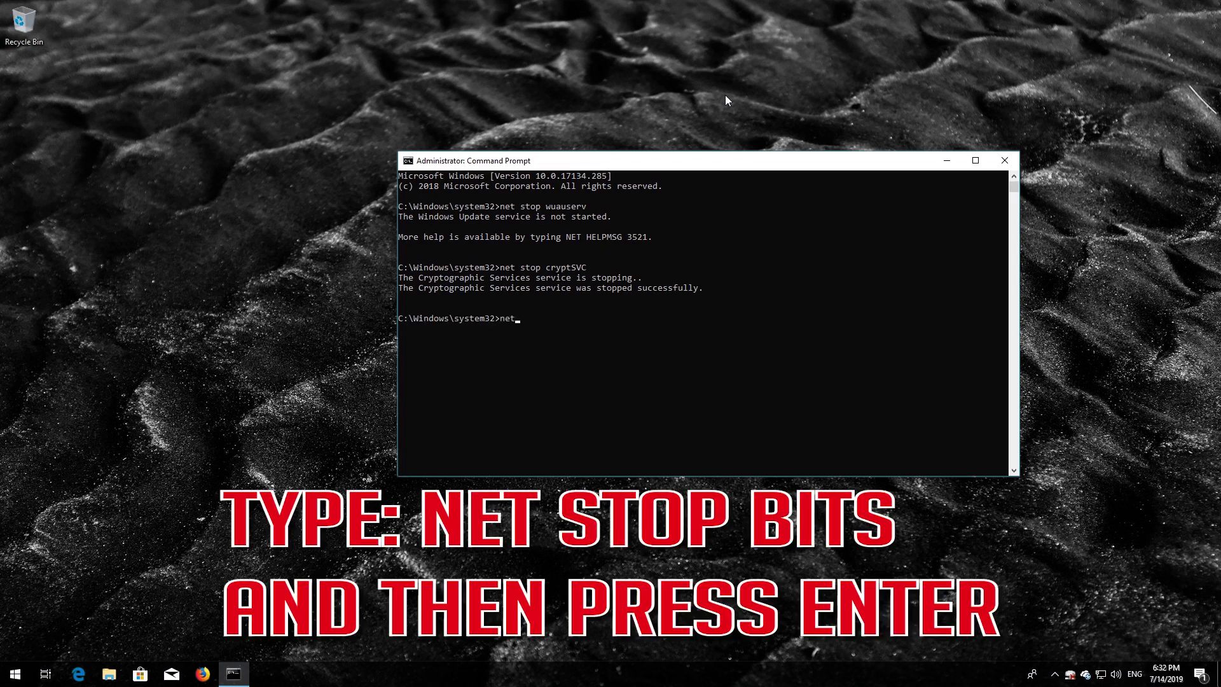
type(" stop bits")
key("Return")
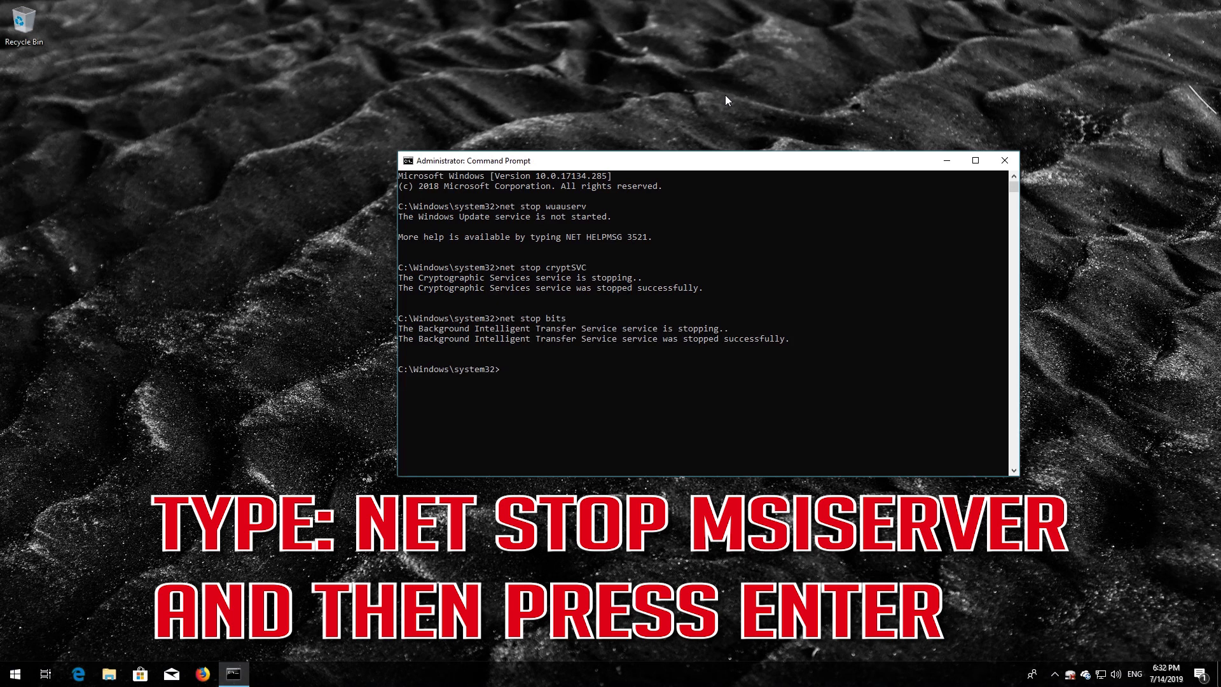
type("net stop msiserver")
Stop msiserver, rename C:\Windows\SoftwareDistribution to SoftwareDistribution.old, and enter the catroot2 to catroot2.old rename.
key("Return")
type("ren C:")
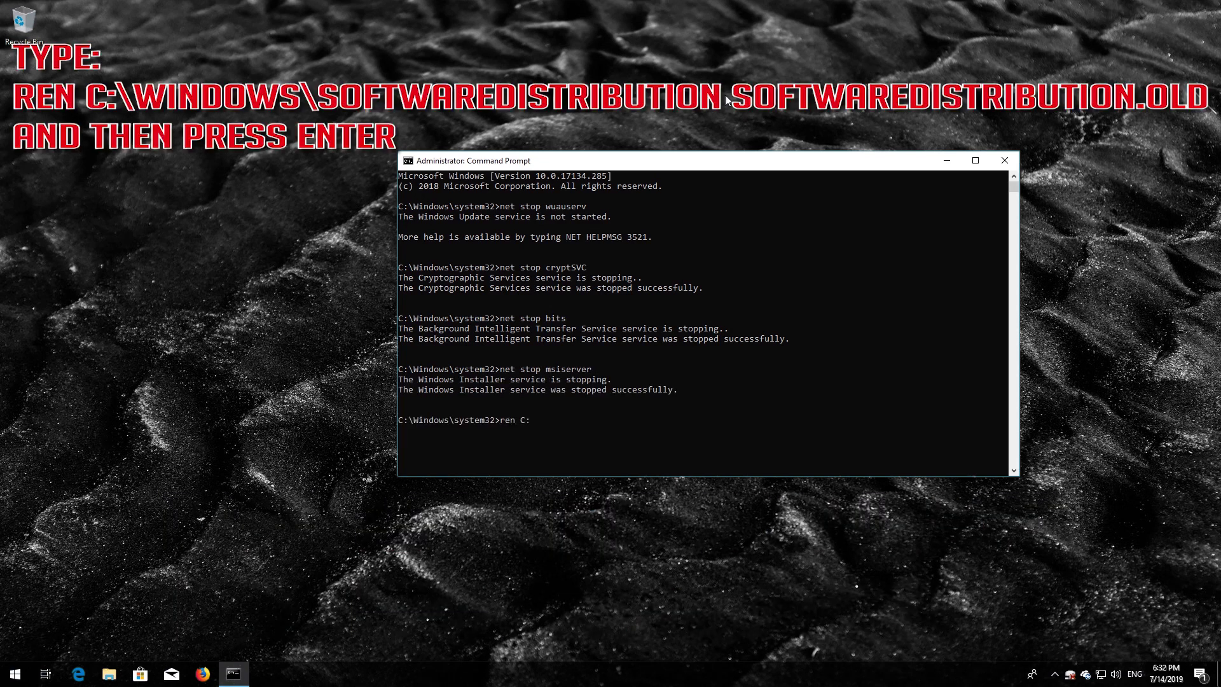
type("\\Windows\\SoftwareDistribution Software")
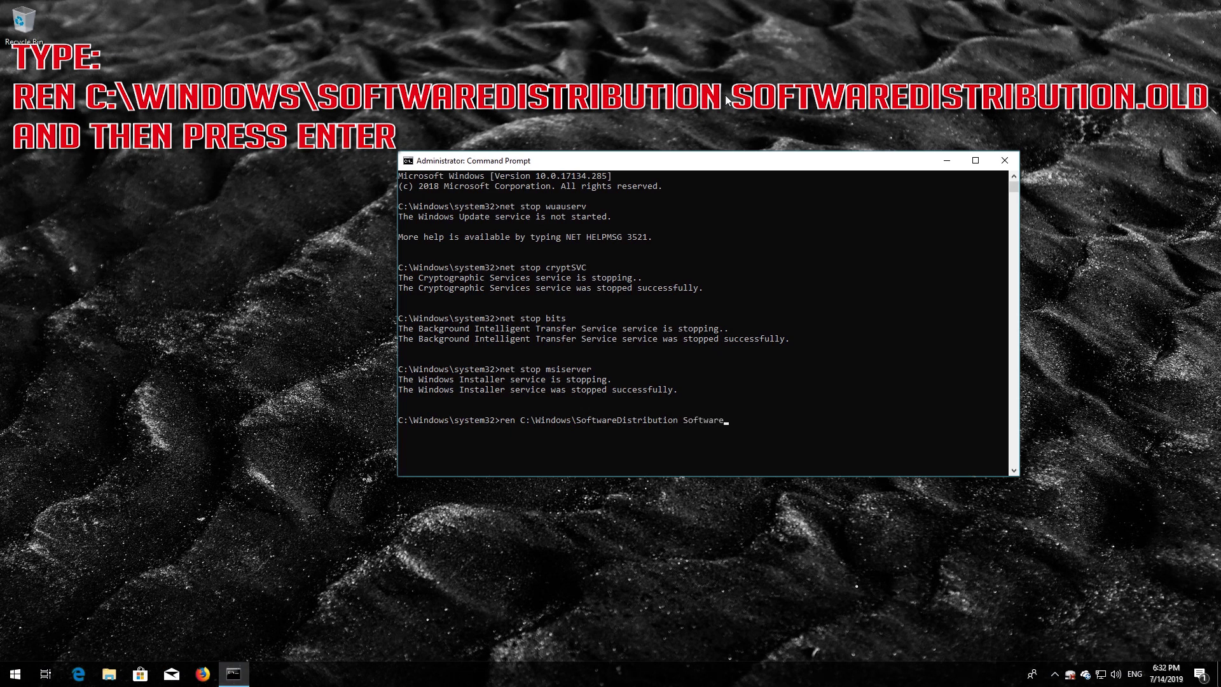
type("Distribution.old")
key("Return")
type("ren")
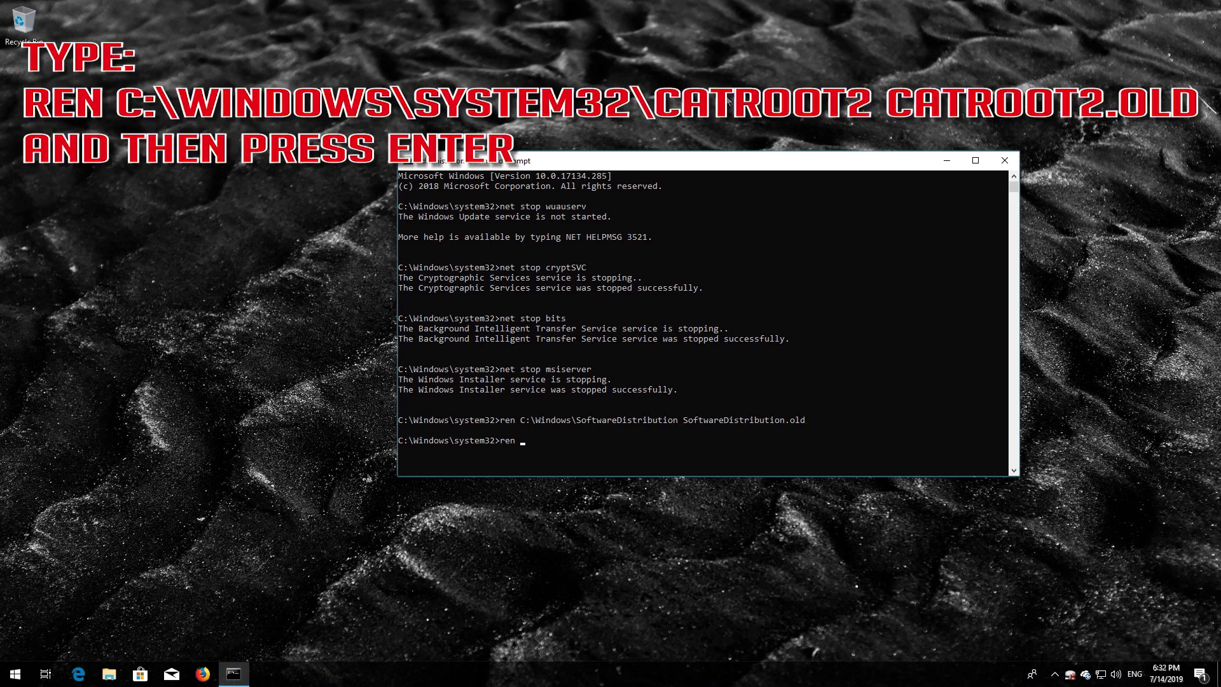
type(" C:\\Windows\\System32\\catroot2 catroot2")
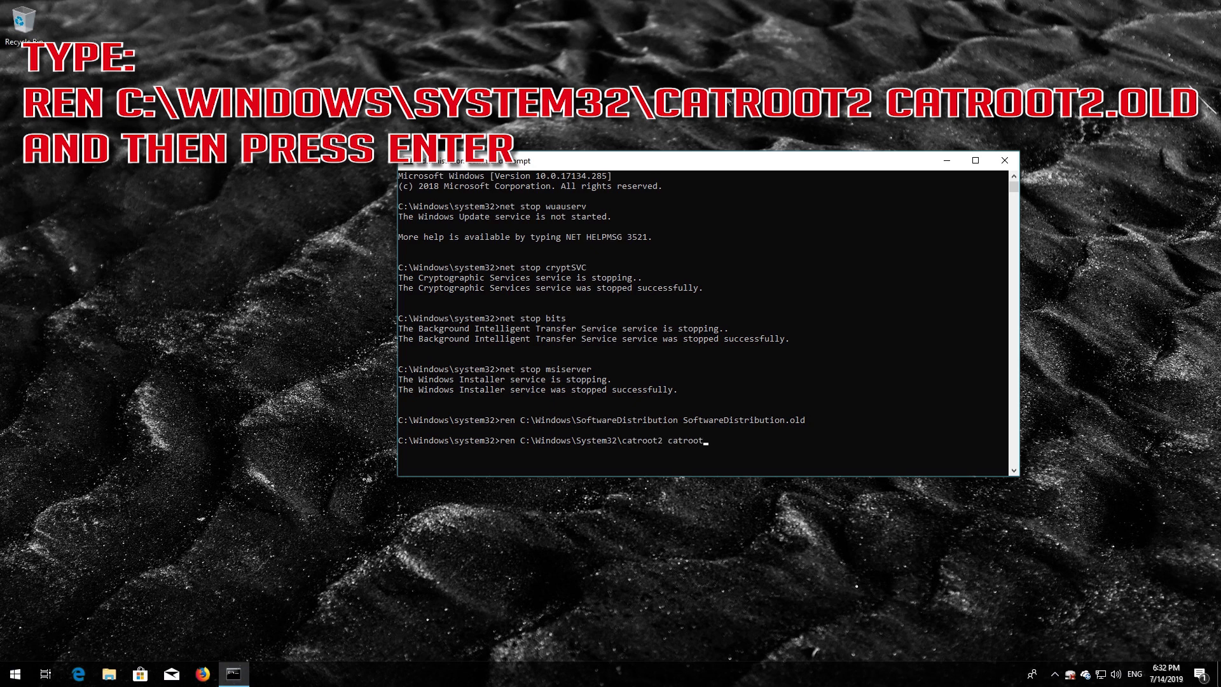
type(".old")
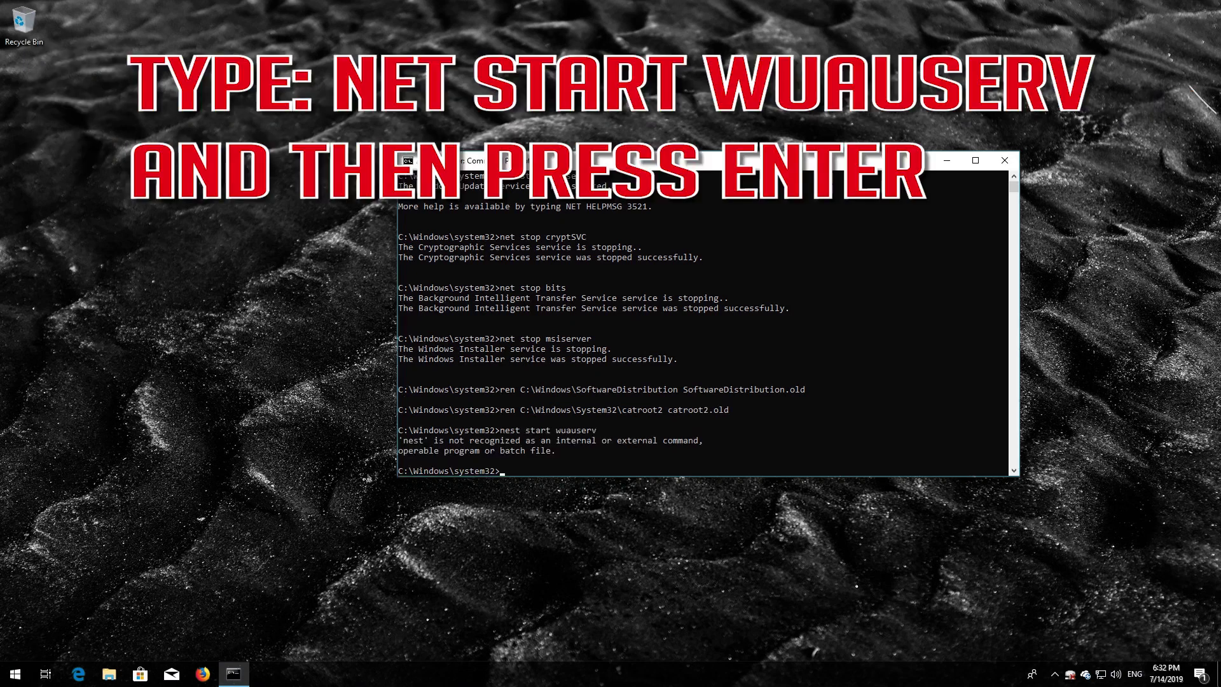
Restart wuauserv, cryptSVC, bits and msiserver with net start commands.
type("start wuauserv")
key("BackSpace")
key("Return")
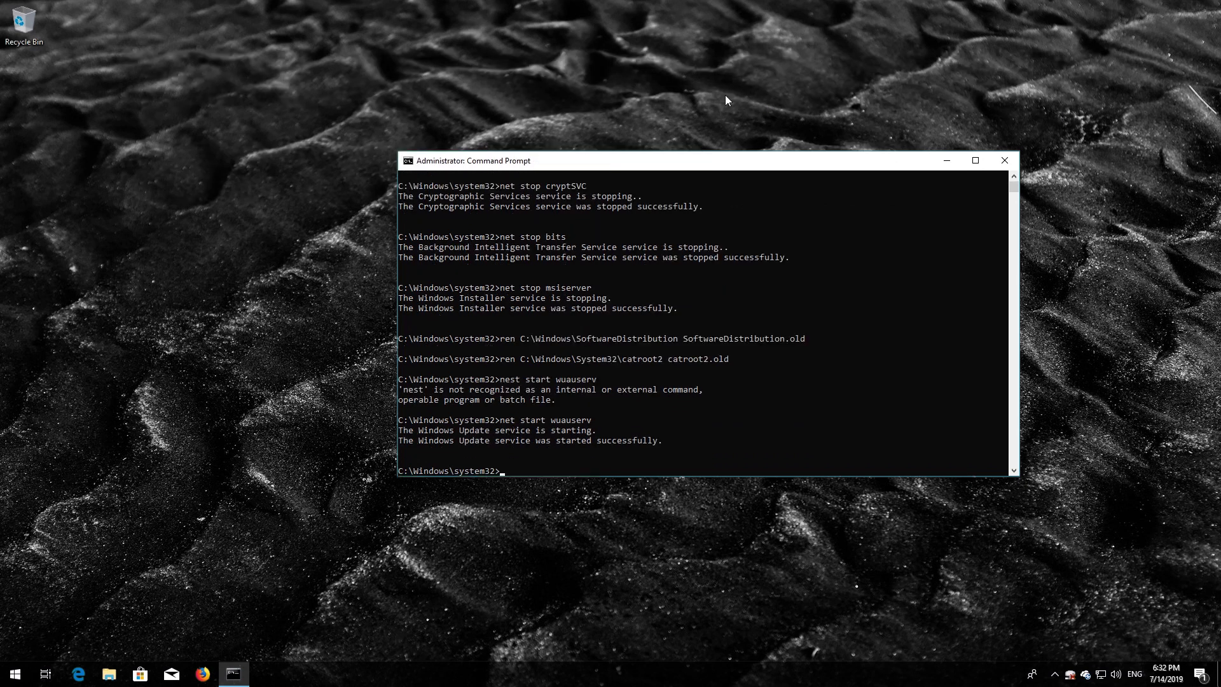
type("net star")
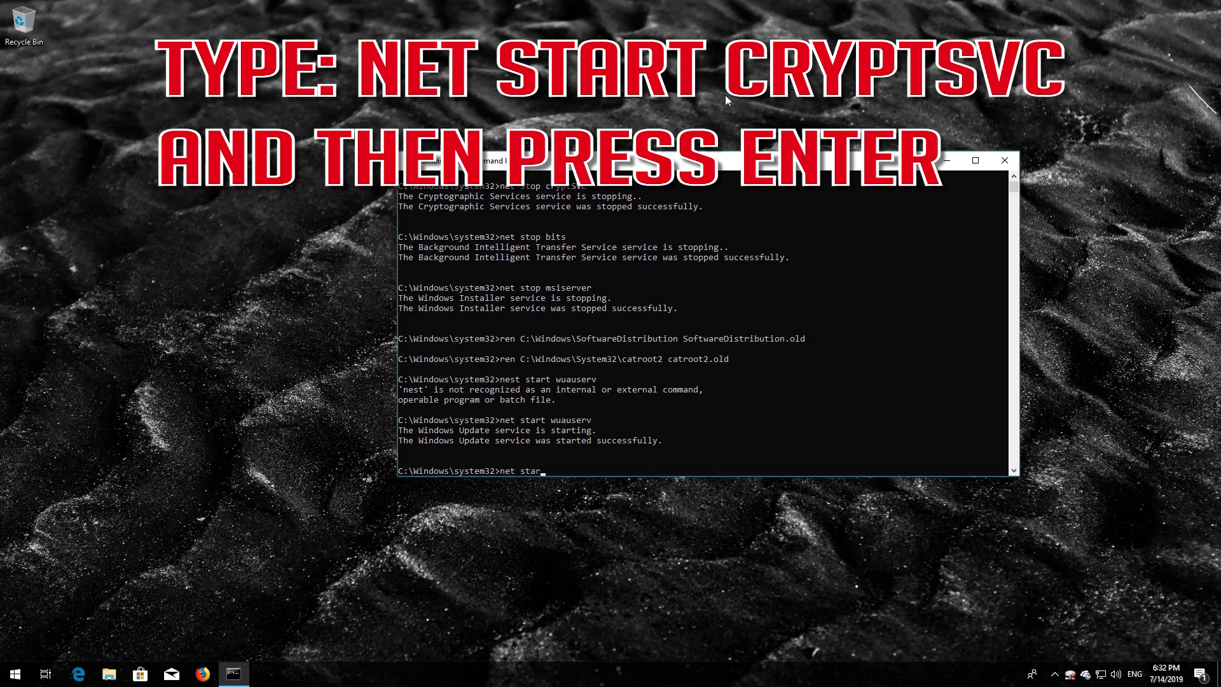
type("t cryptSVC")
key("Return")
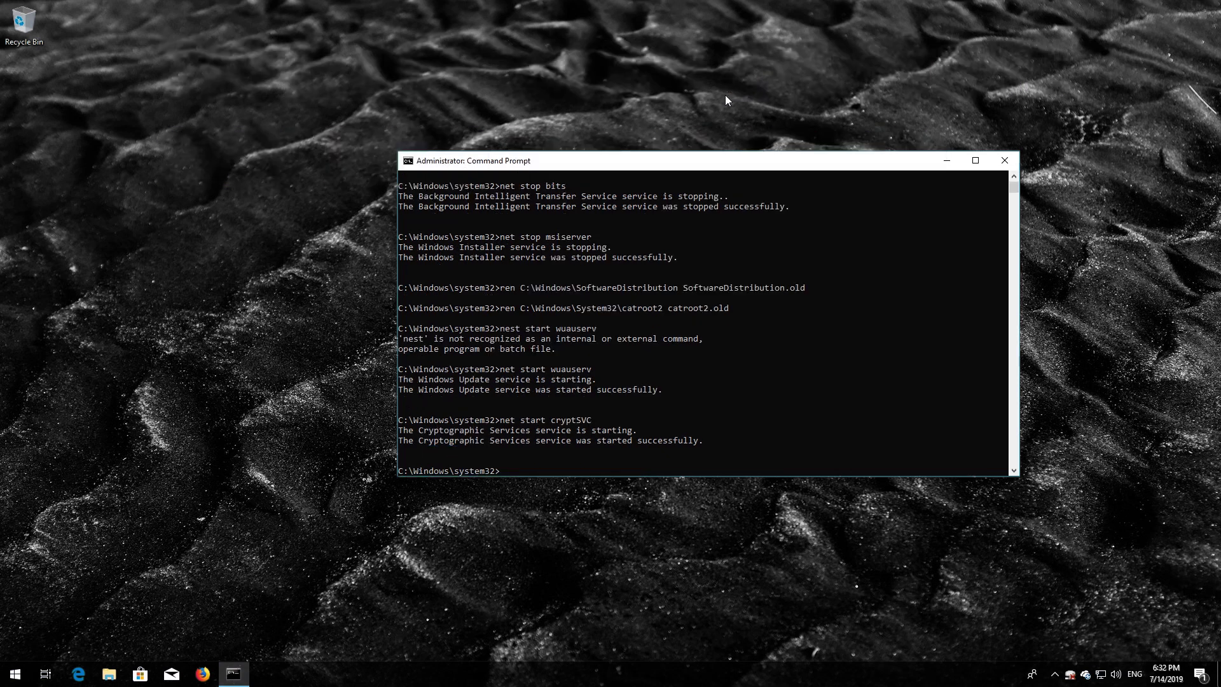
type("net s")
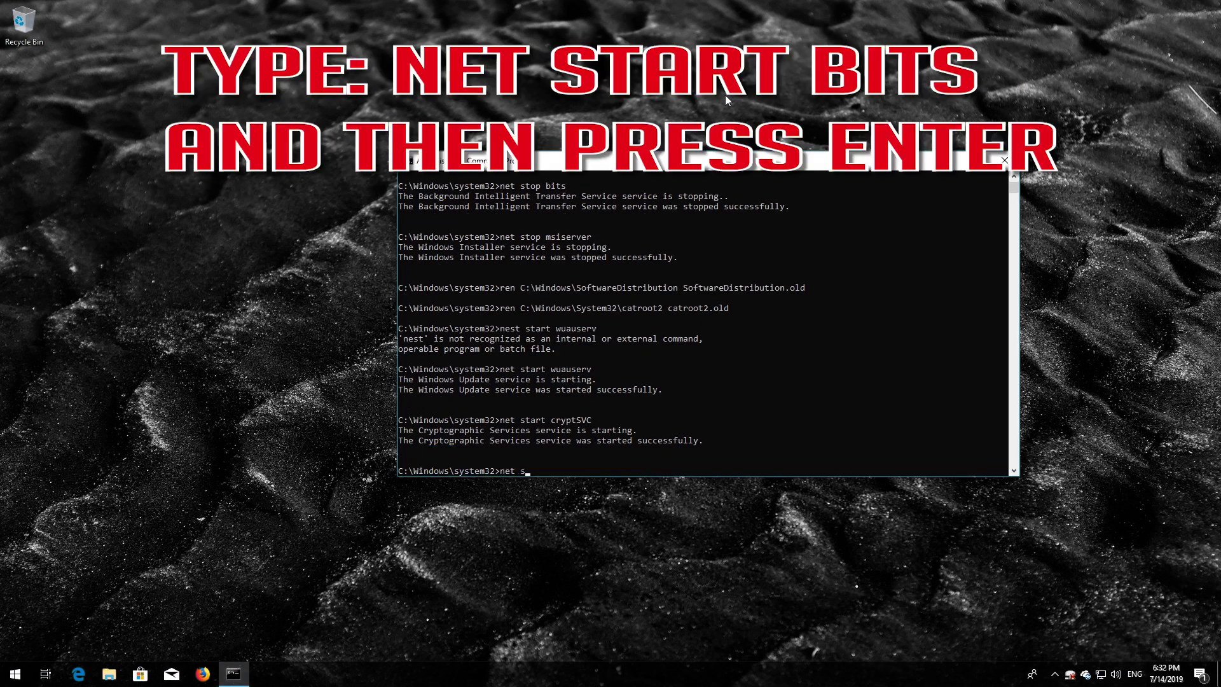
type("tart bits")
key("Return")
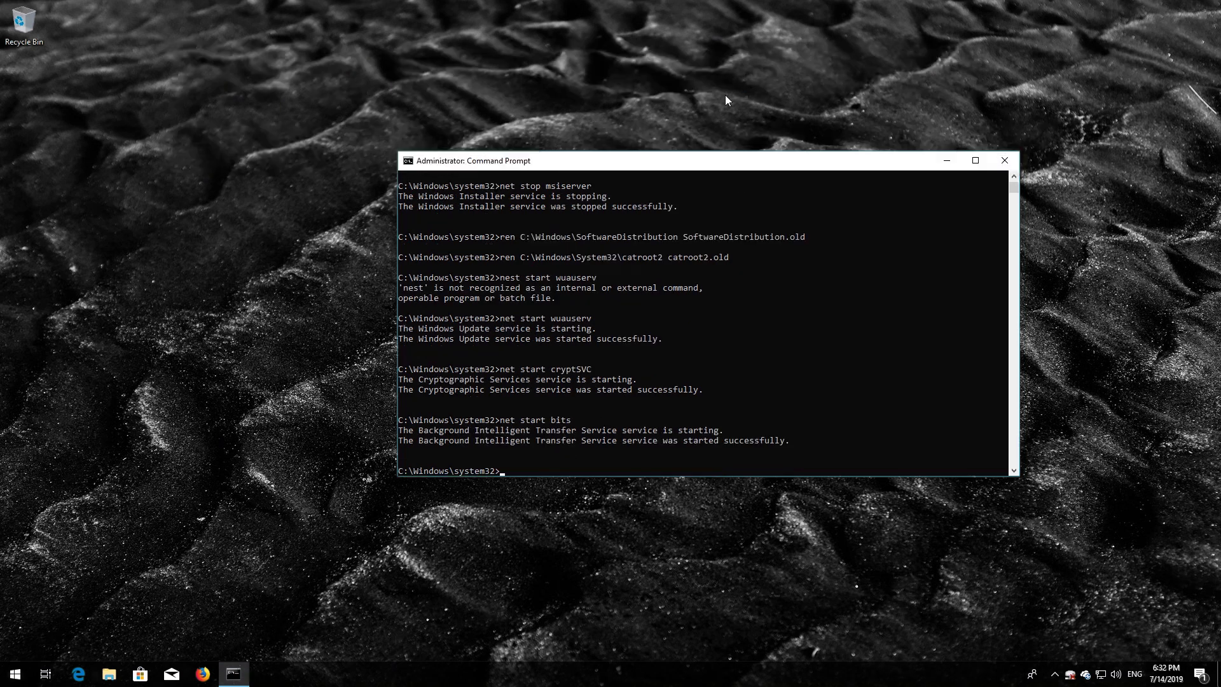
type("net st")
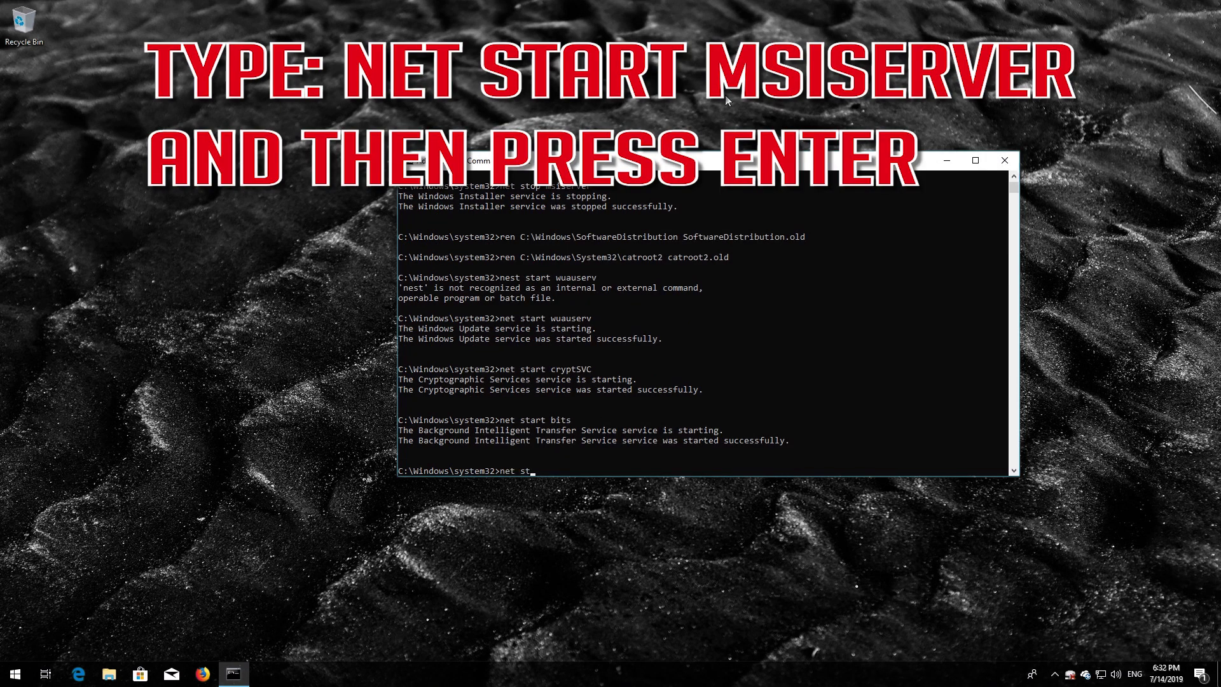
type("art msiserver")
key("Return")
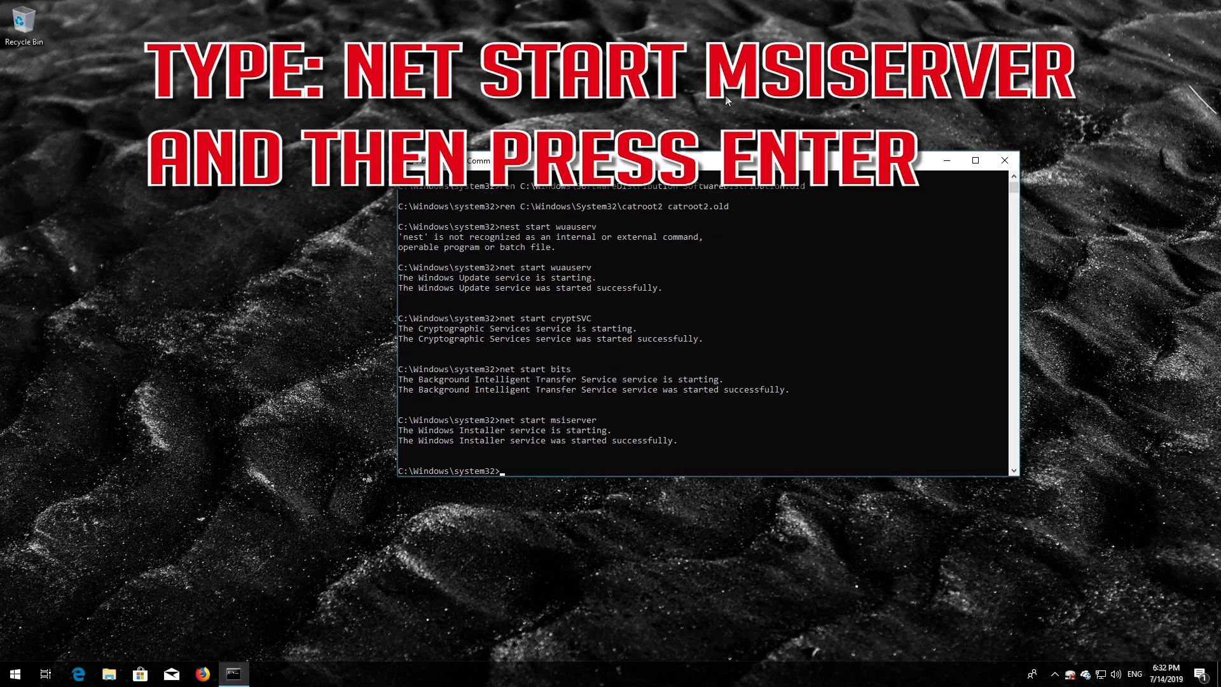
type("exit")
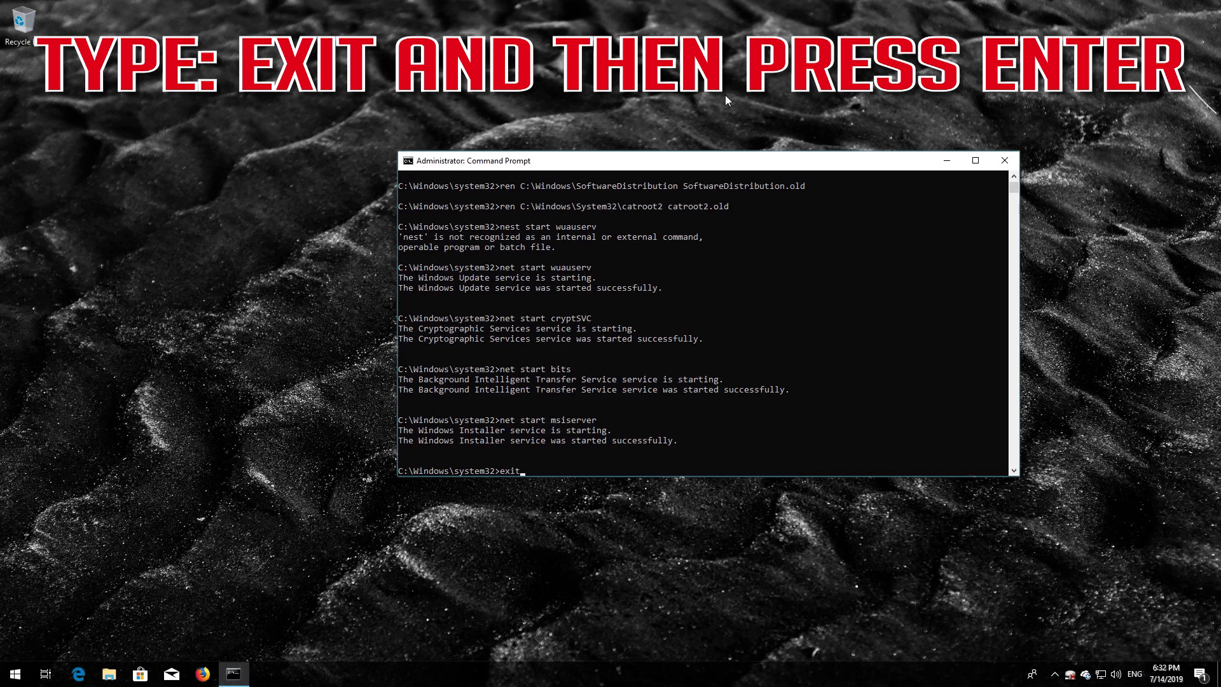
Exit Command Prompt and launch Windows PowerShell as administrator from a 'powershell' Start search, approving UAC.
key("Return")
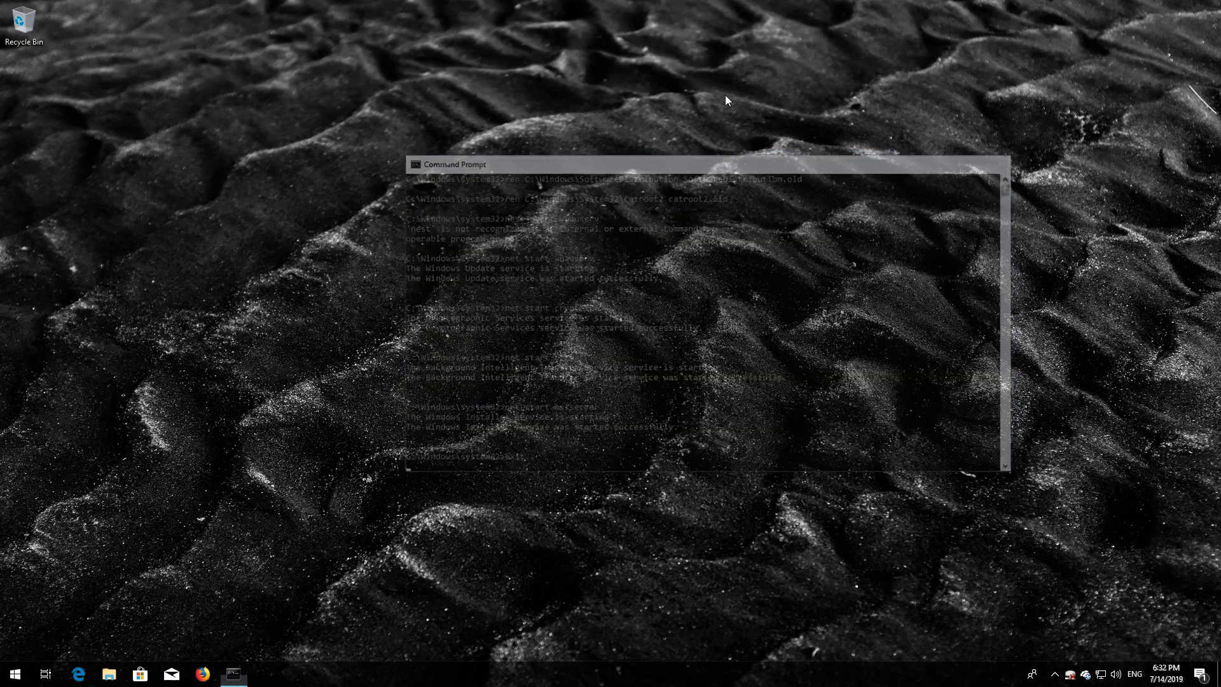
key("super")
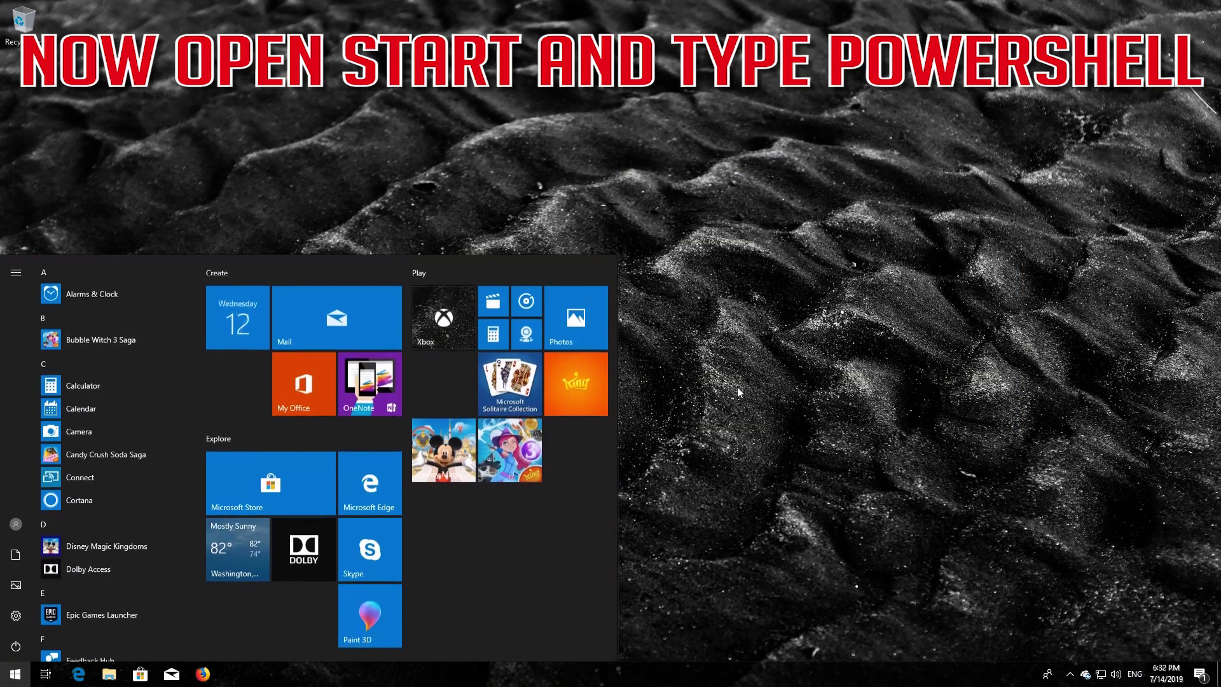
type("powershell")
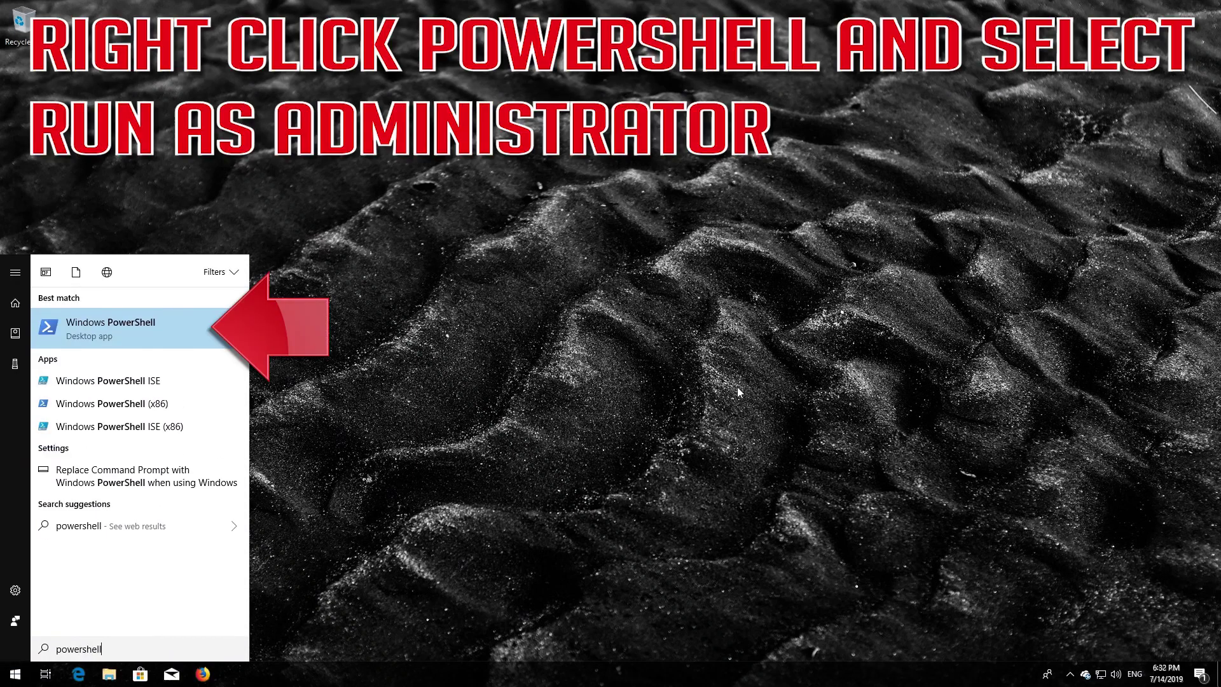
right_click(199, 339)
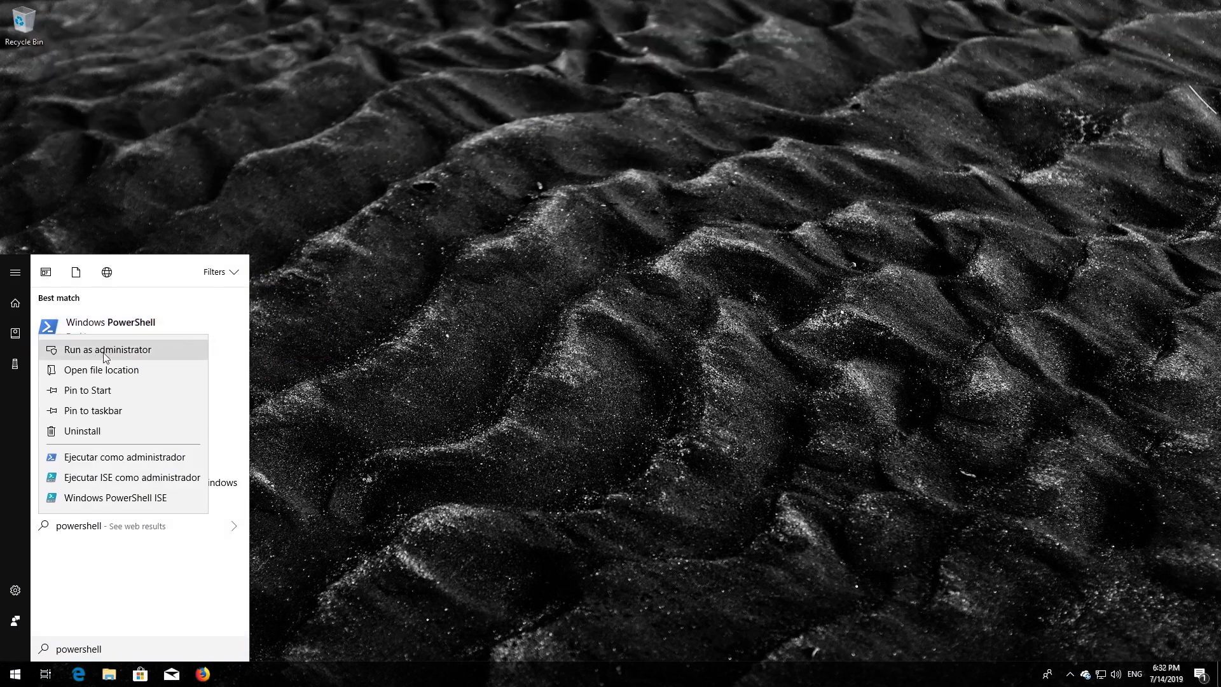
left_click(128, 348)
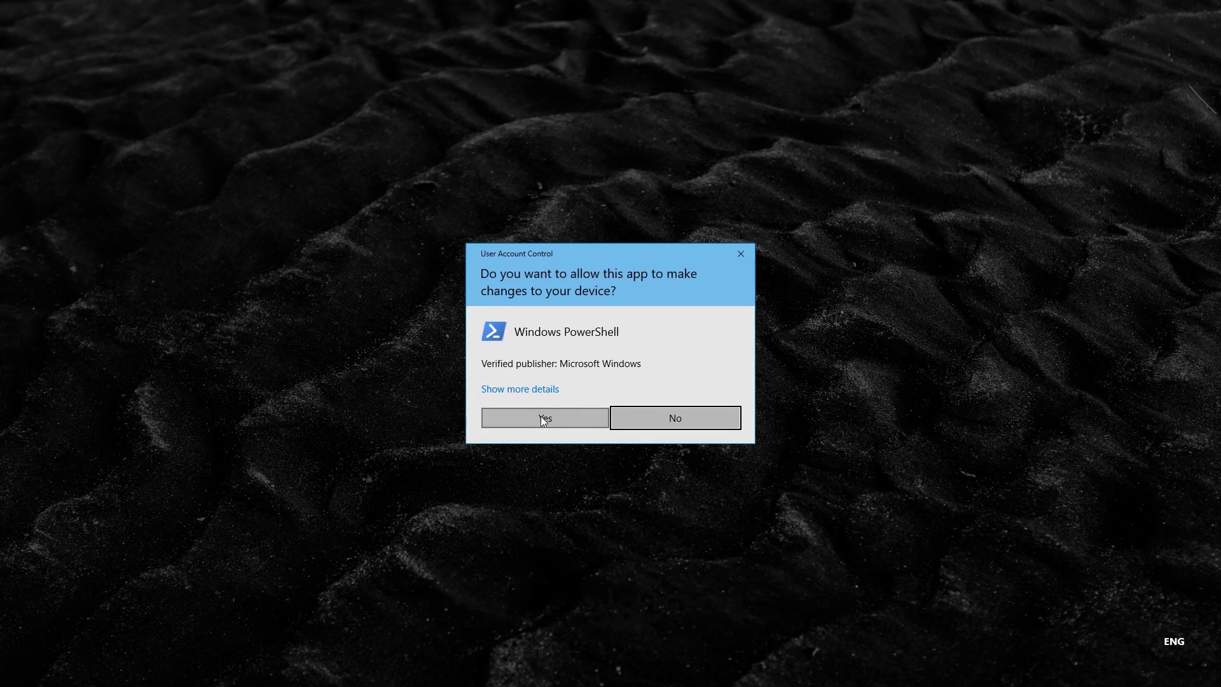
left_click(541, 420)
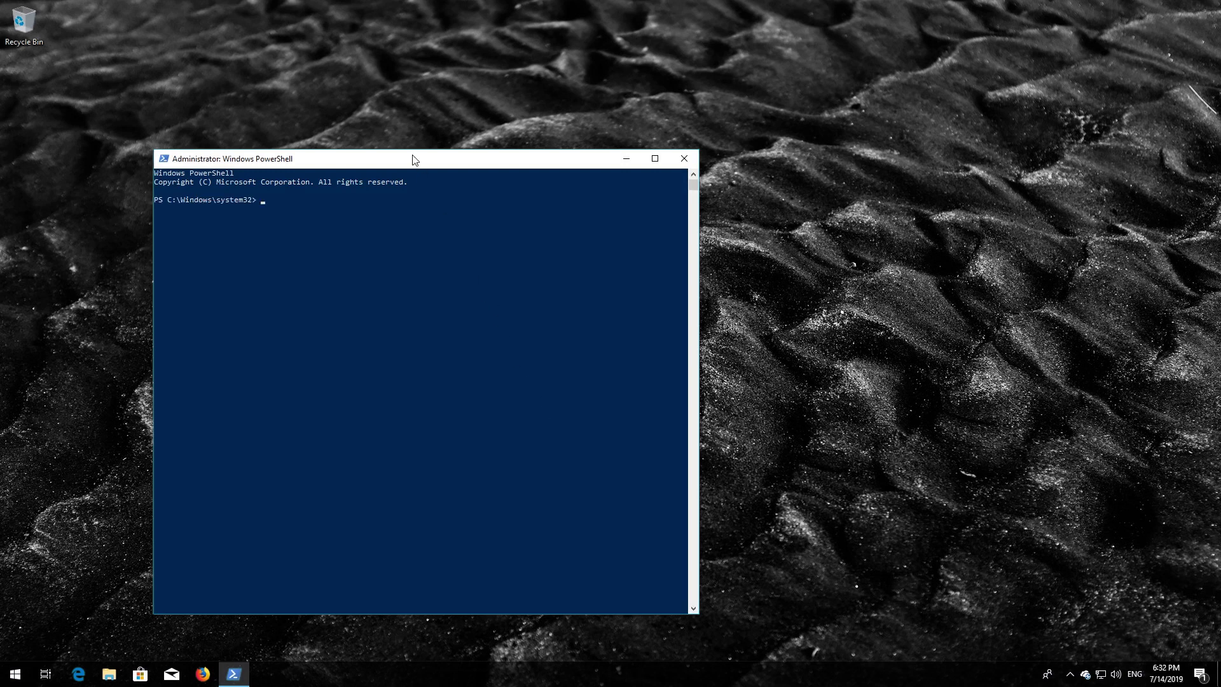
Run wuauclt.exe /updatenow in PowerShell, then exit PowerShell.
left_click_drag(413, 159, 615, 107)
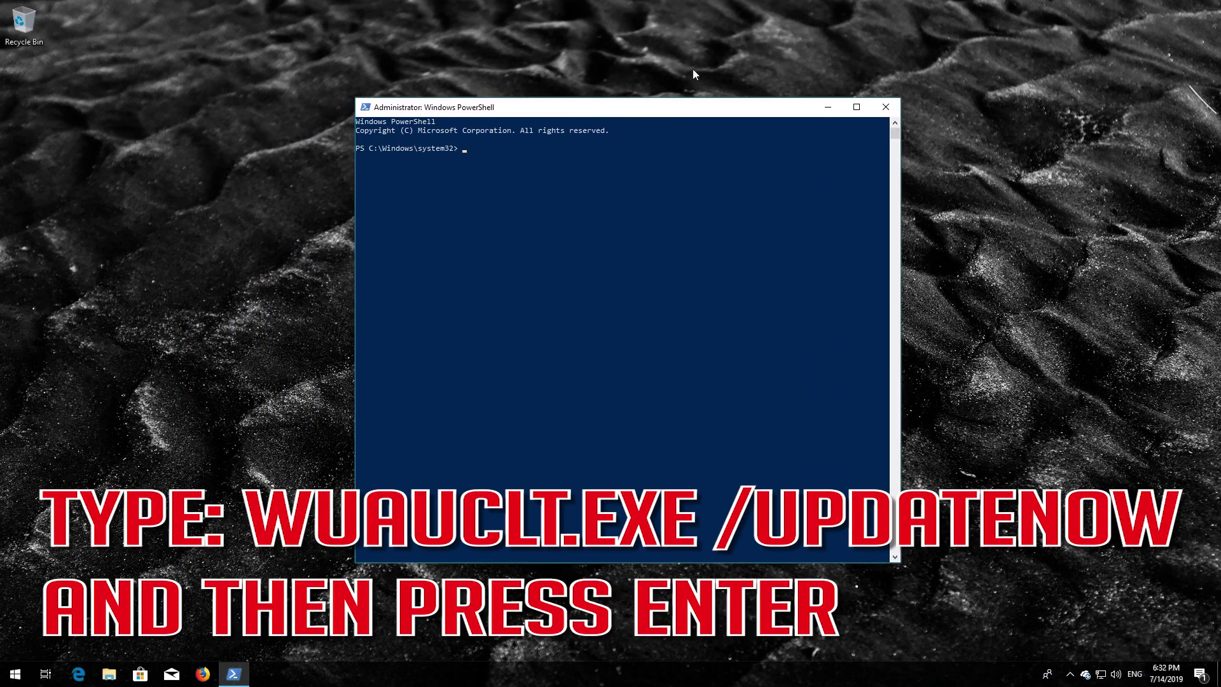
type("wuauclt.exe /")
type("updatenow")
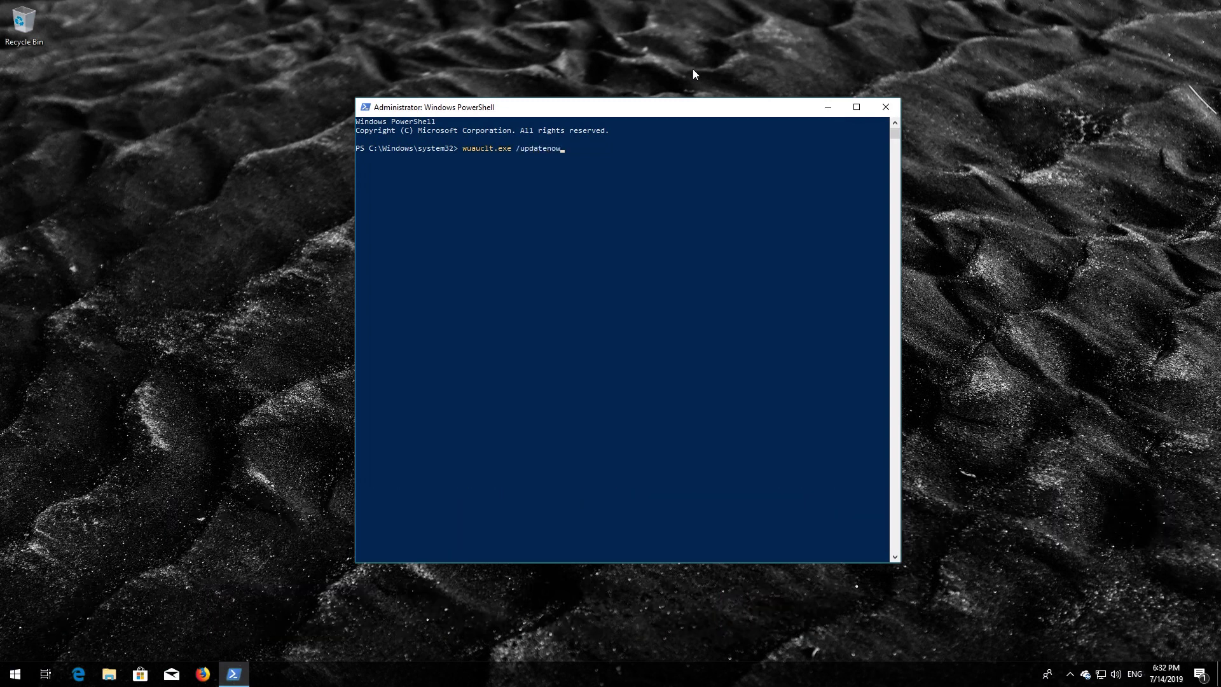
key("Return")
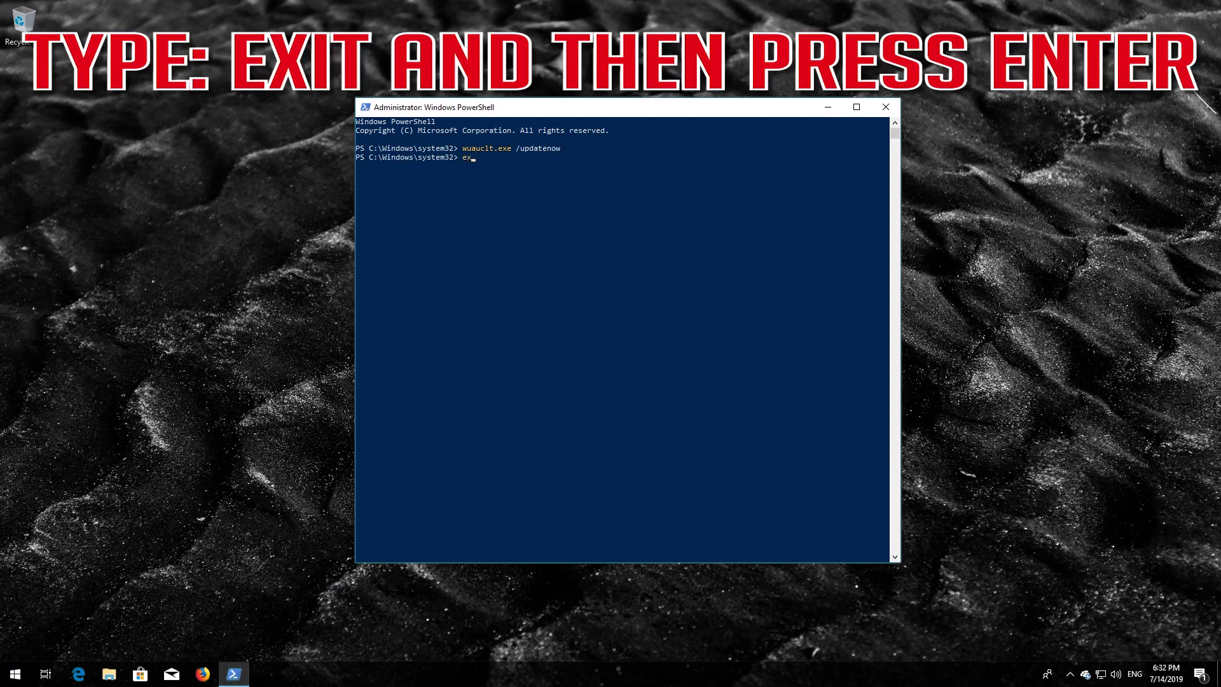
type("exit")
key("Return")
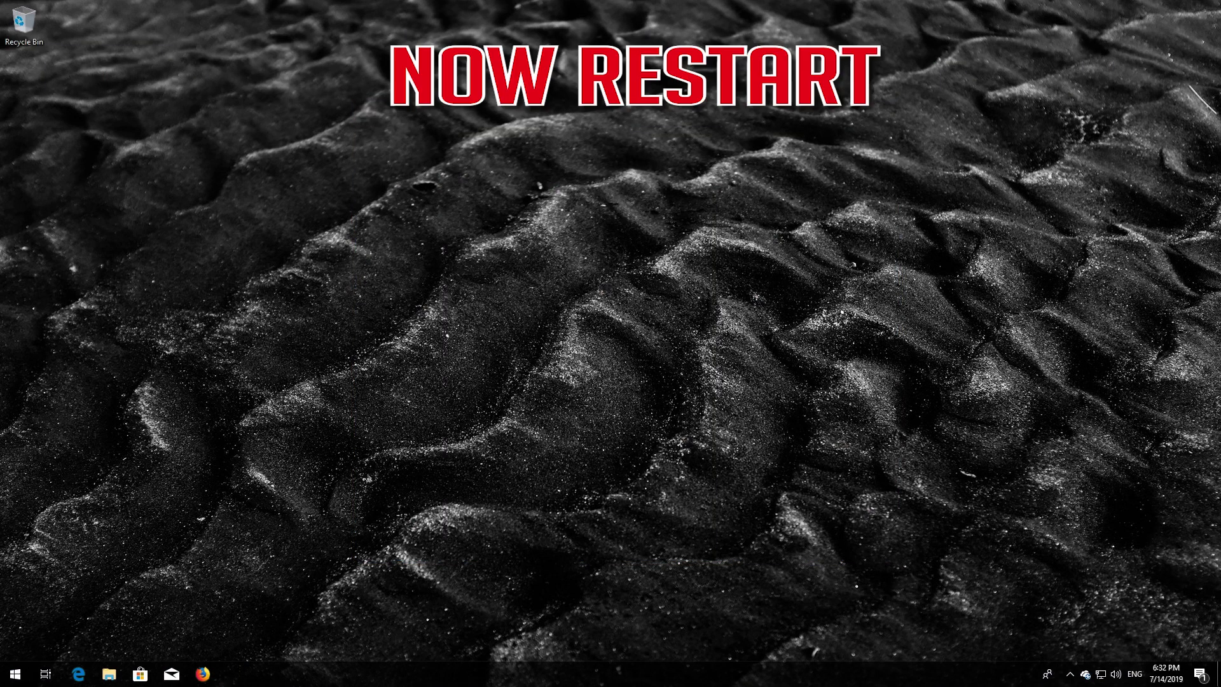
Choose Restart from the Start menu's Power options.
left_click(14, 673)
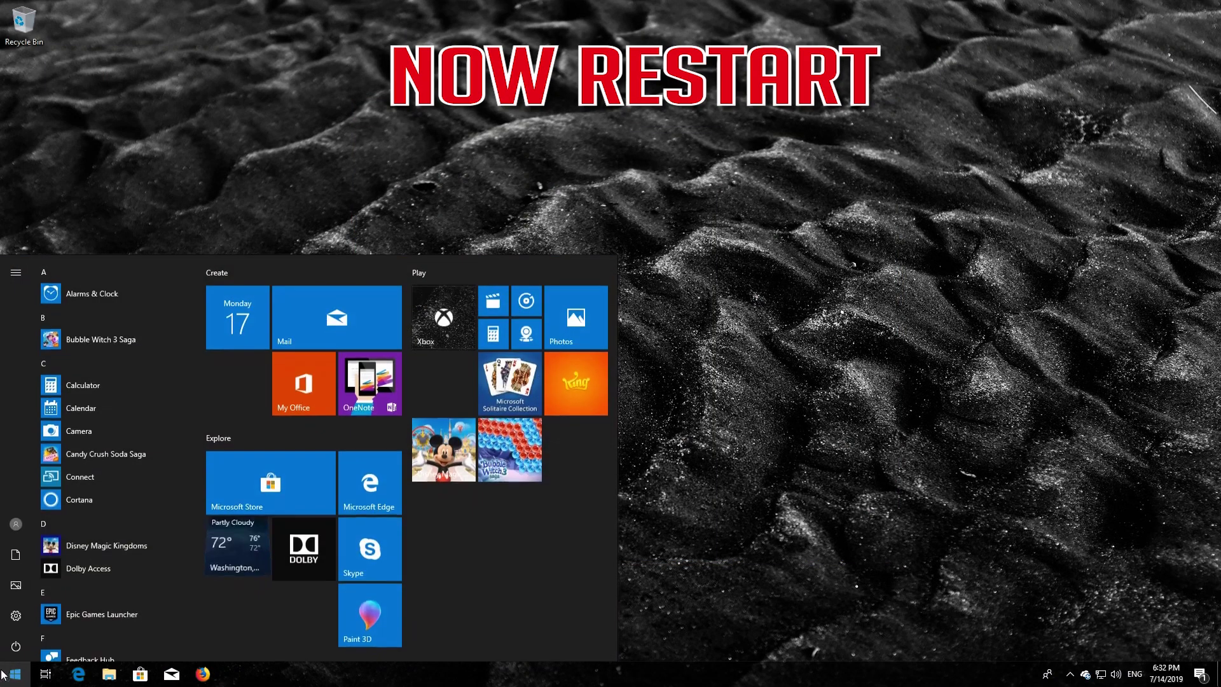
left_click(6, 653)
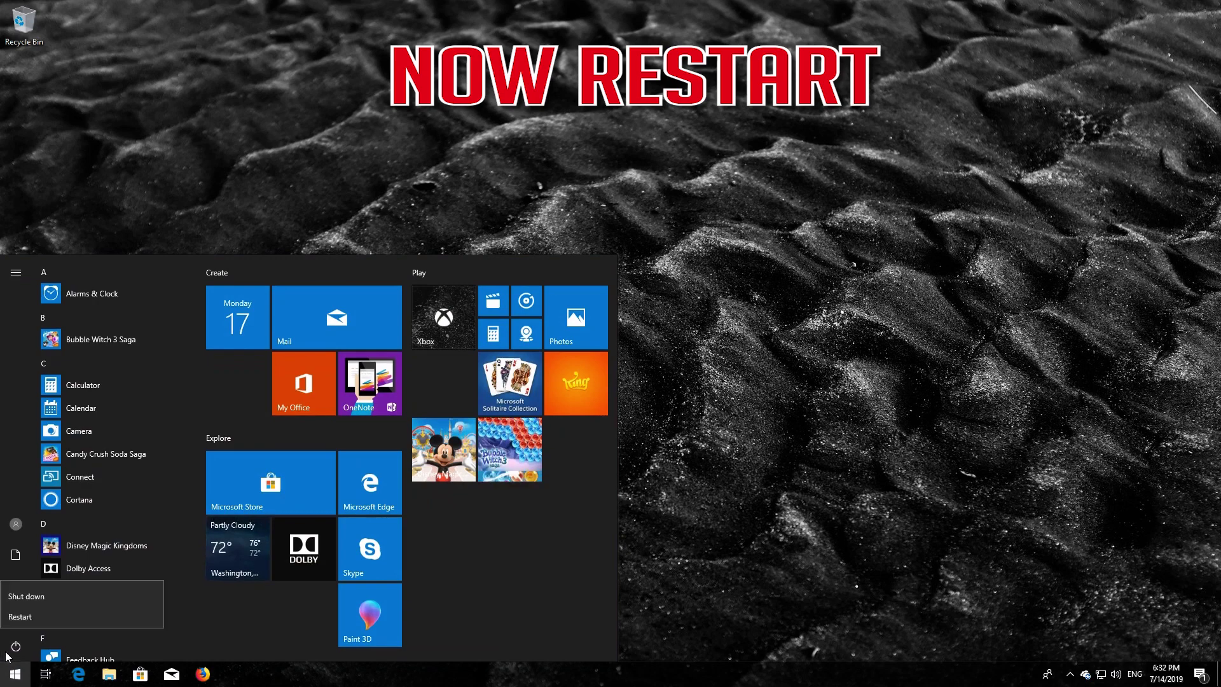
left_click(34, 609)
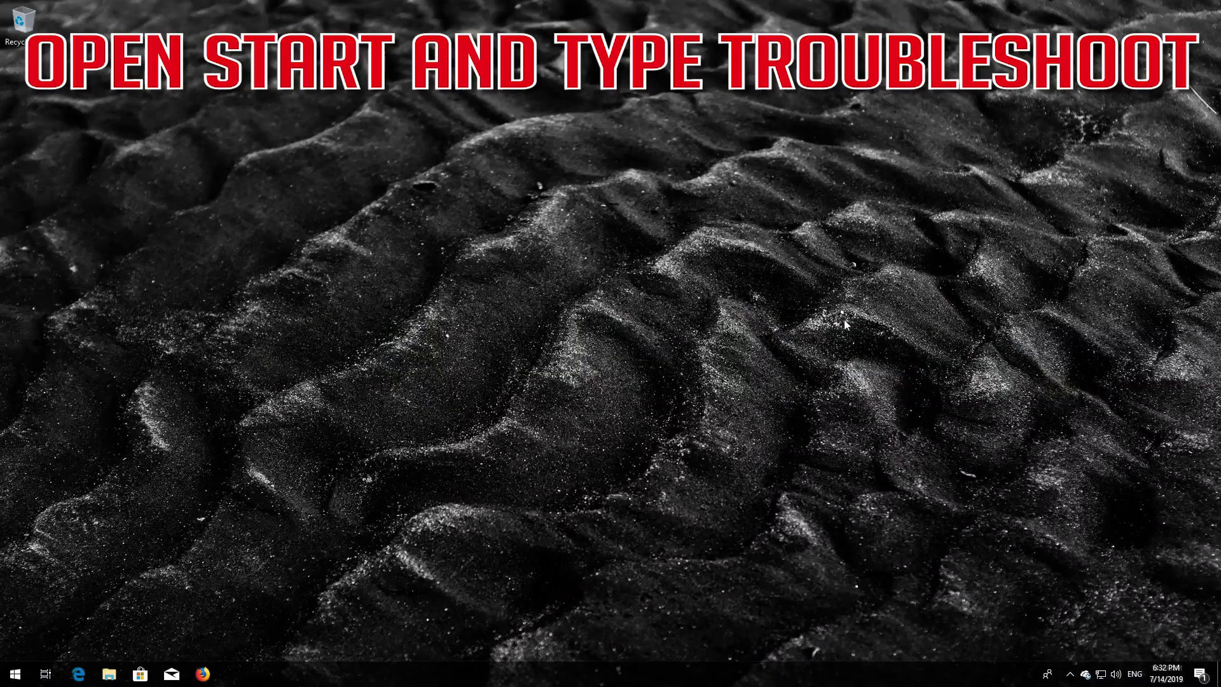
Search Start for 'troubleshoot' and open the Troubleshoot best match in Settings.
key("super")
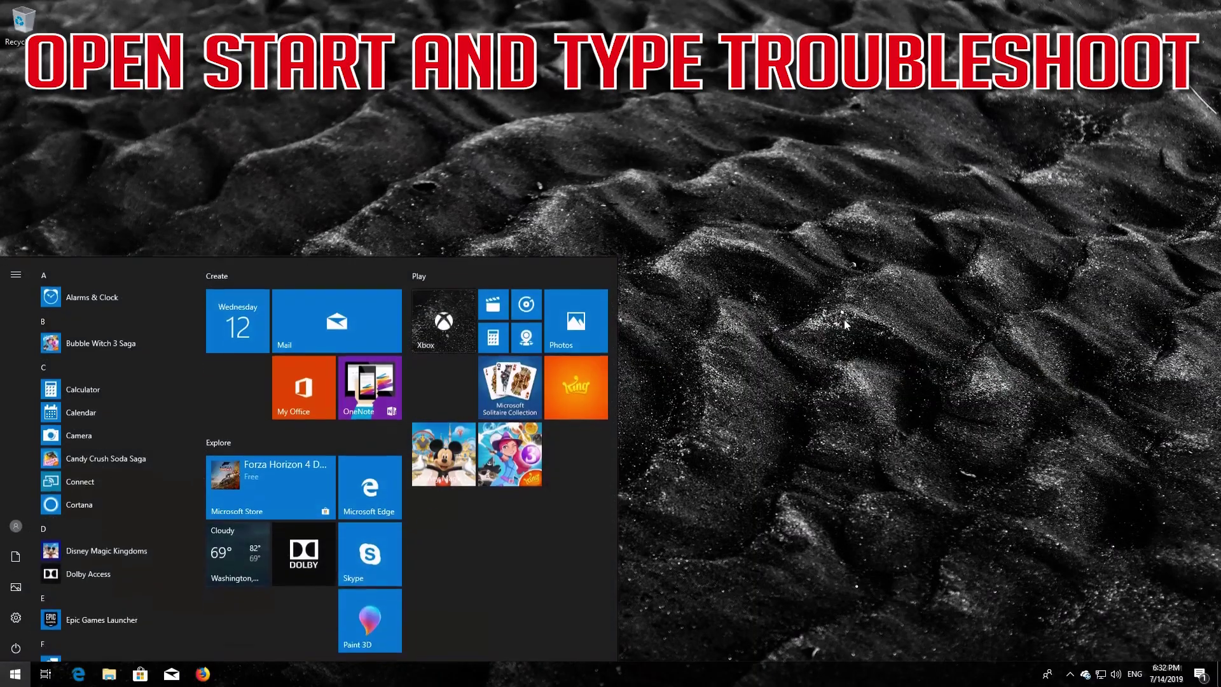
type("trouble")
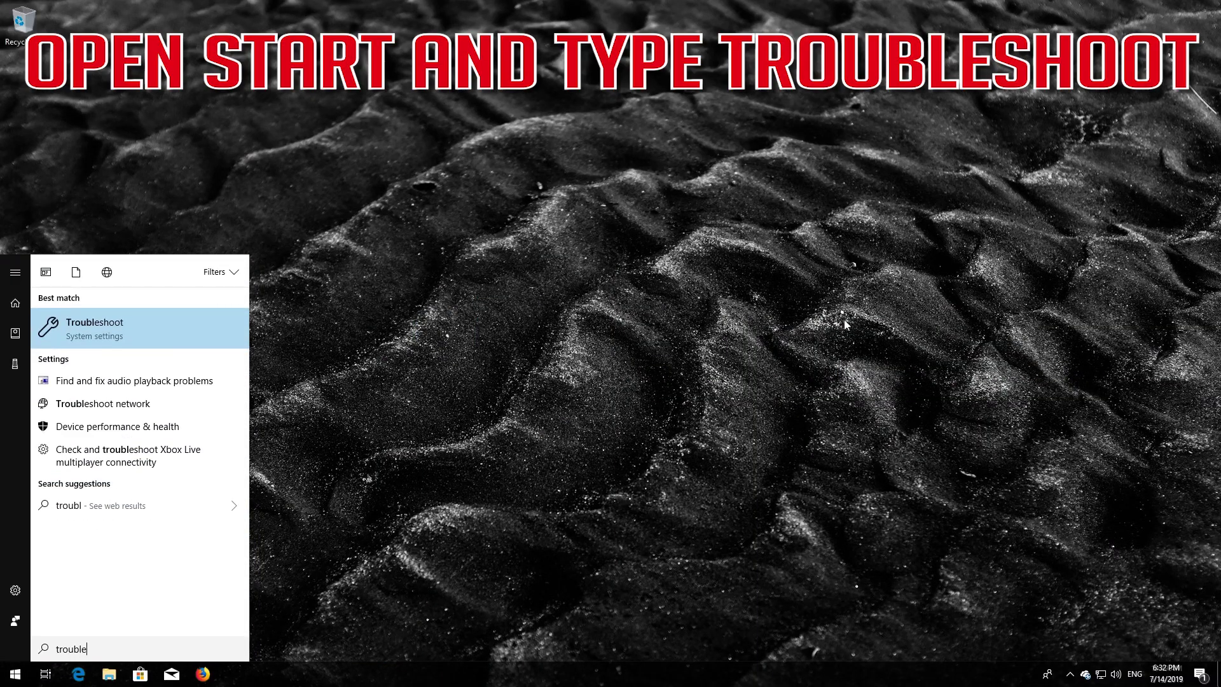
type("shoot")
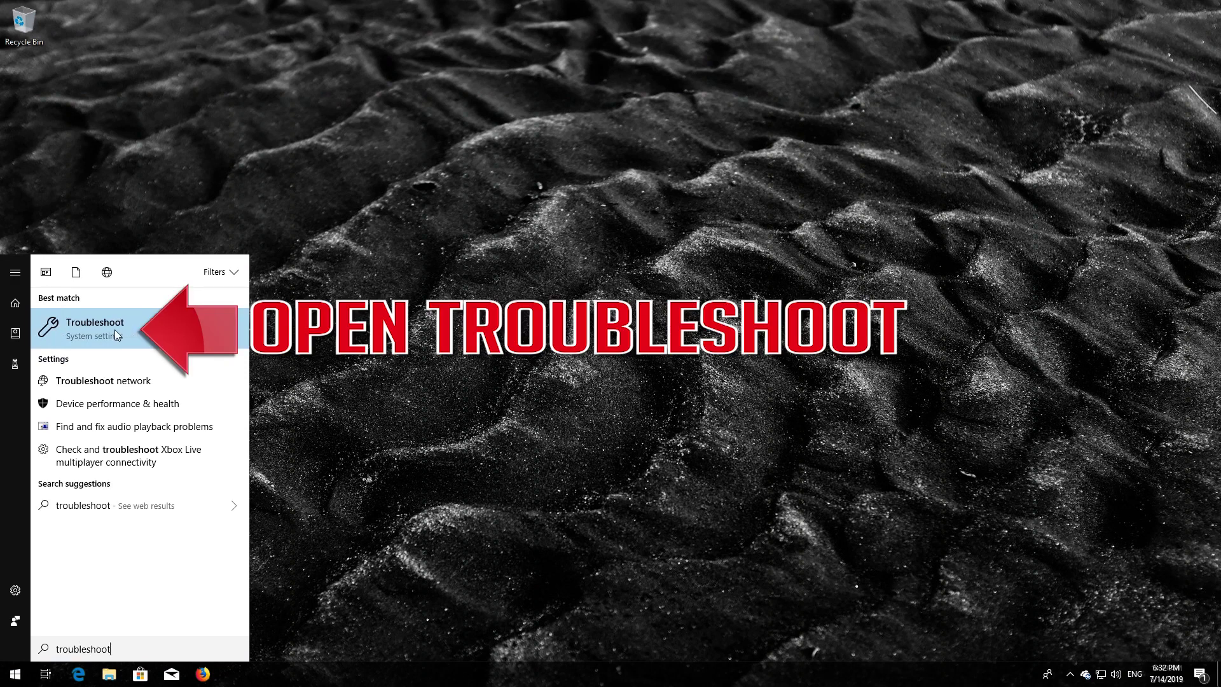
left_click(91, 327)
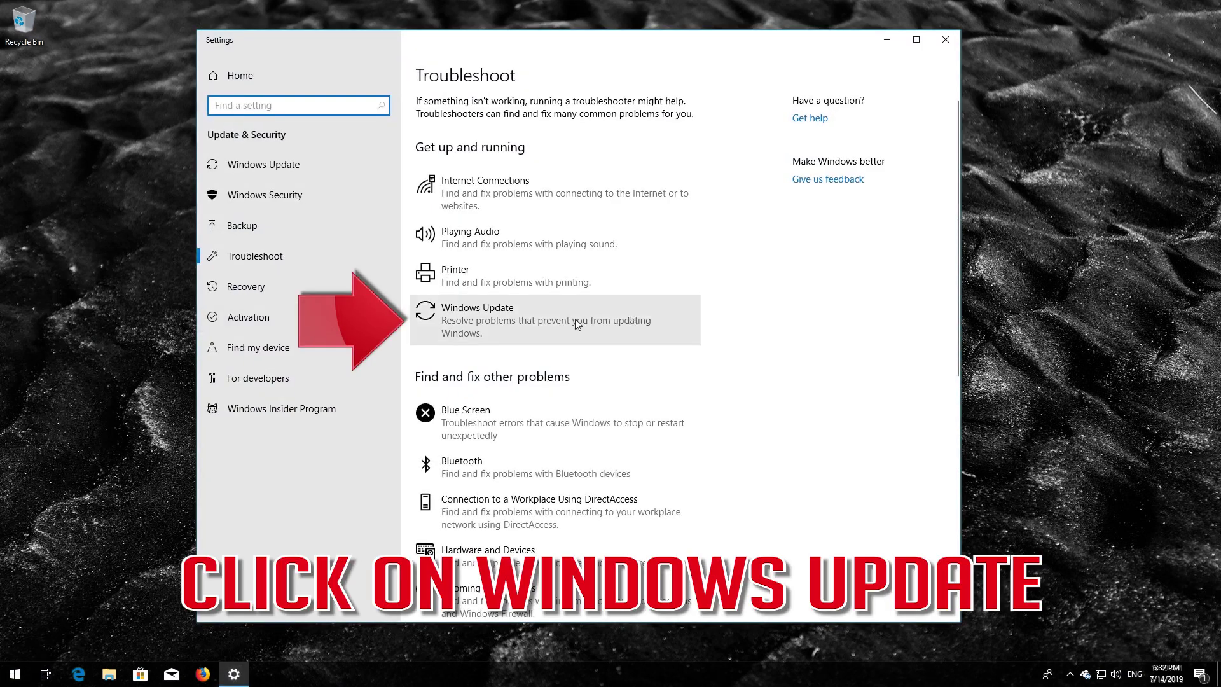
Run the Windows Update troubleshooter, apply its 'Check for pending updates' fix, then close it.
left_click(516, 325)
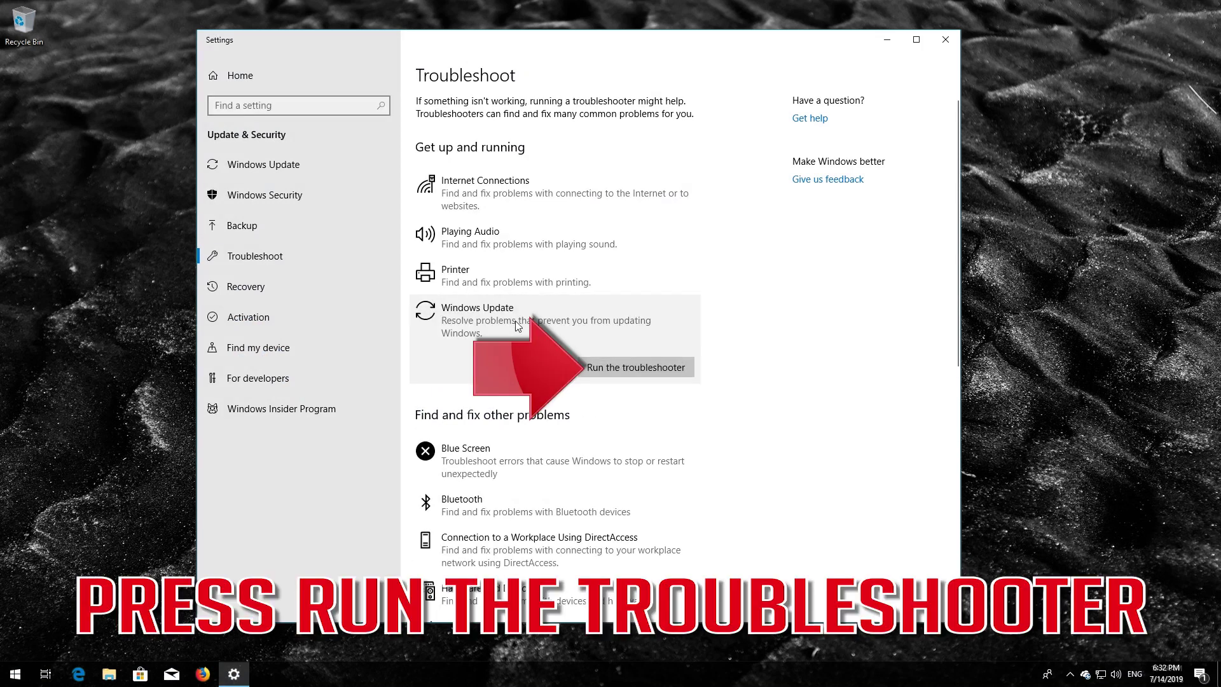
left_click(627, 371)
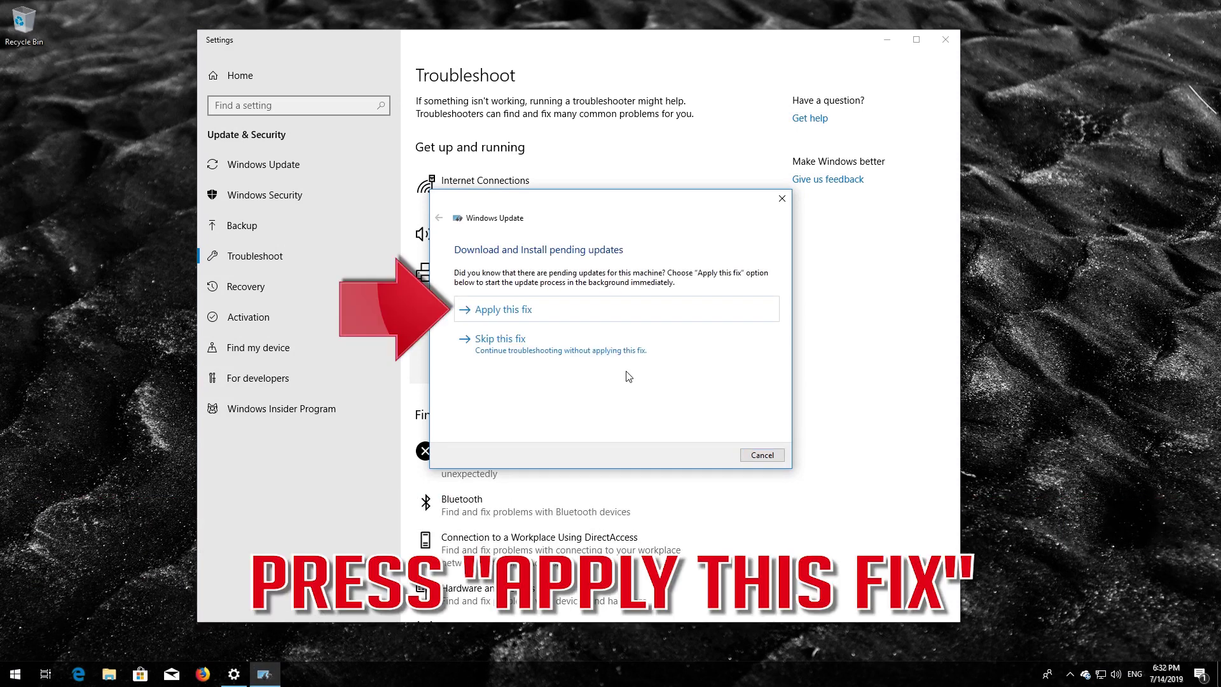
left_click(541, 314)
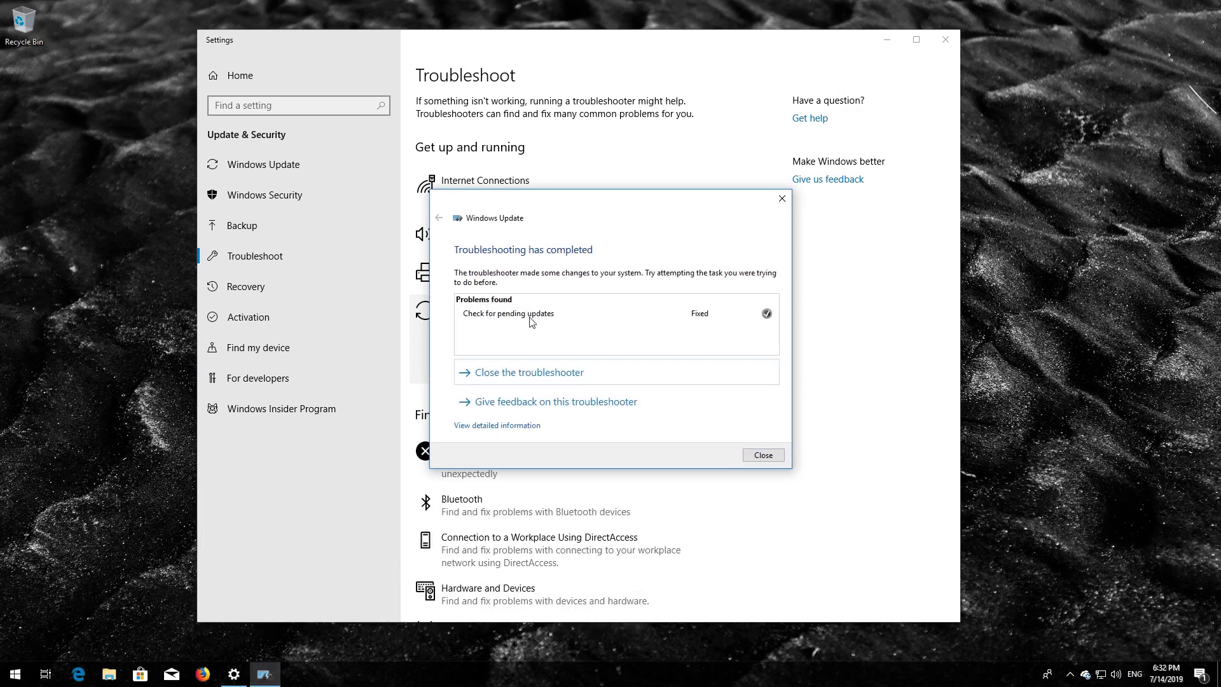
left_click(763, 455)
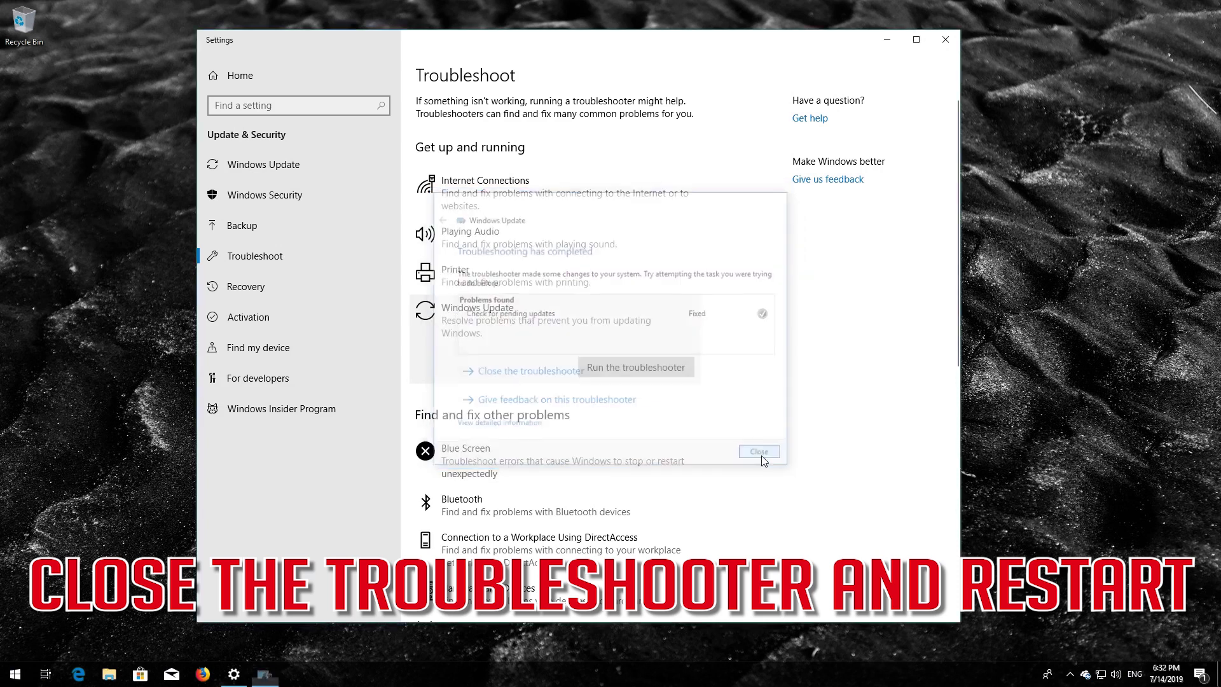
Close the Settings window and choose Restart from the Start menu's Power options.
left_click(945, 41)
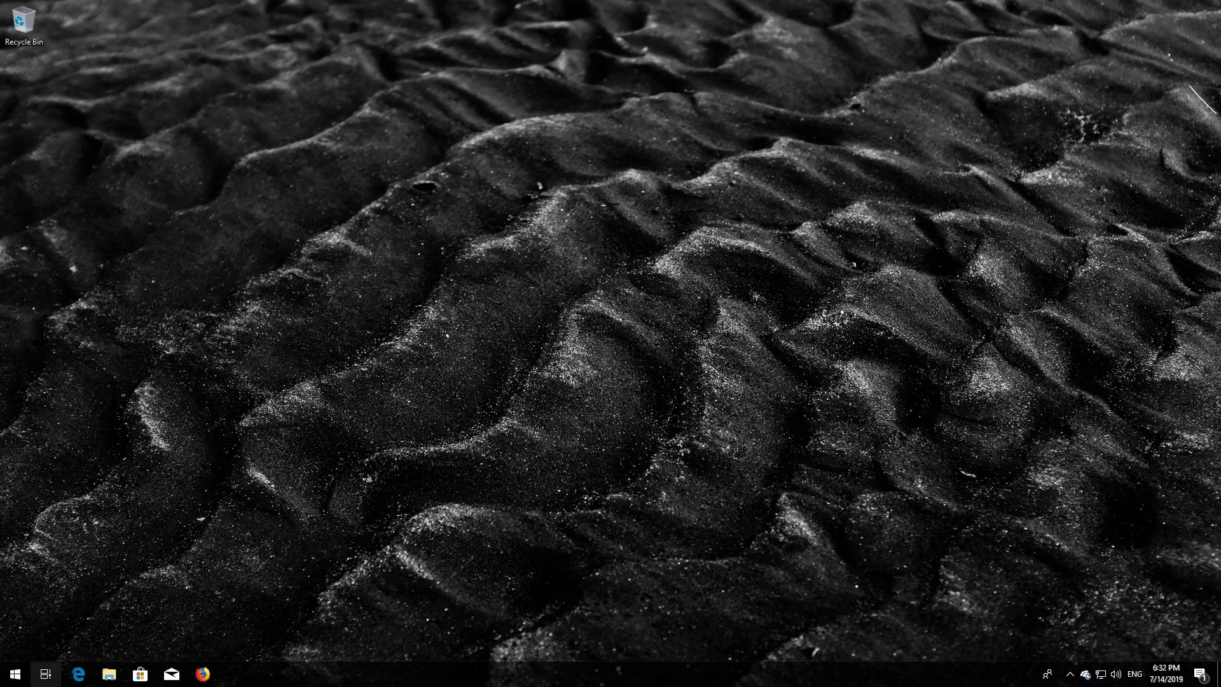
left_click(15, 673)
left_click(15, 649)
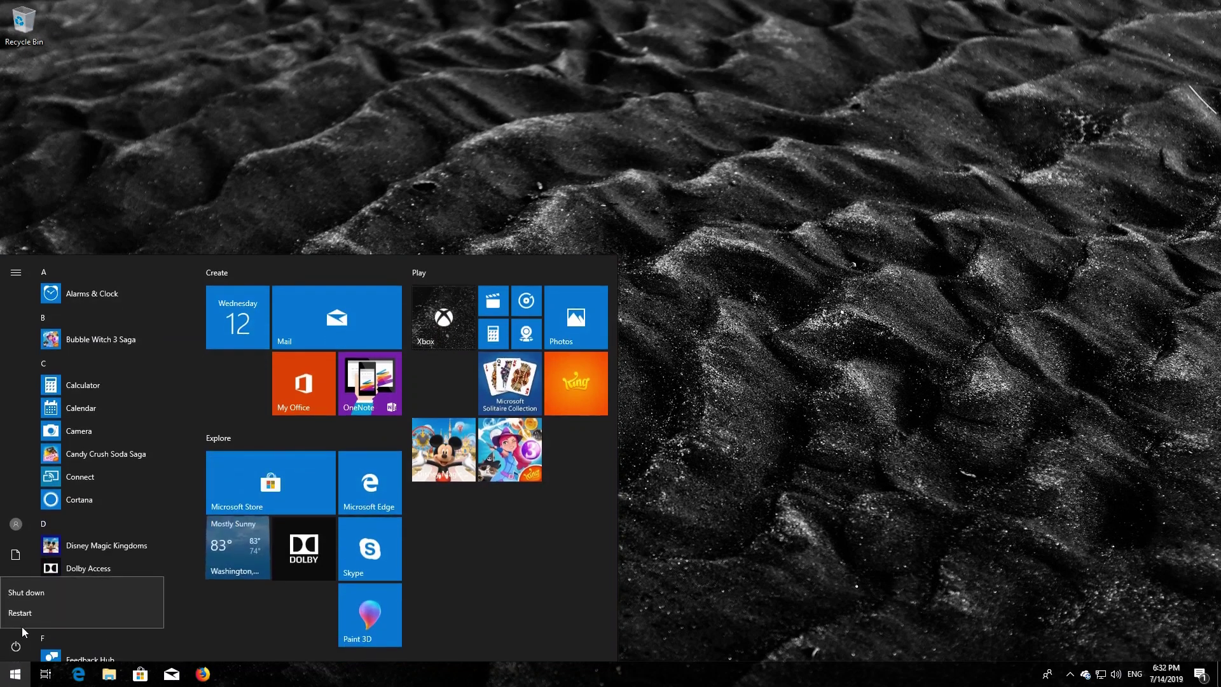
left_click(28, 615)
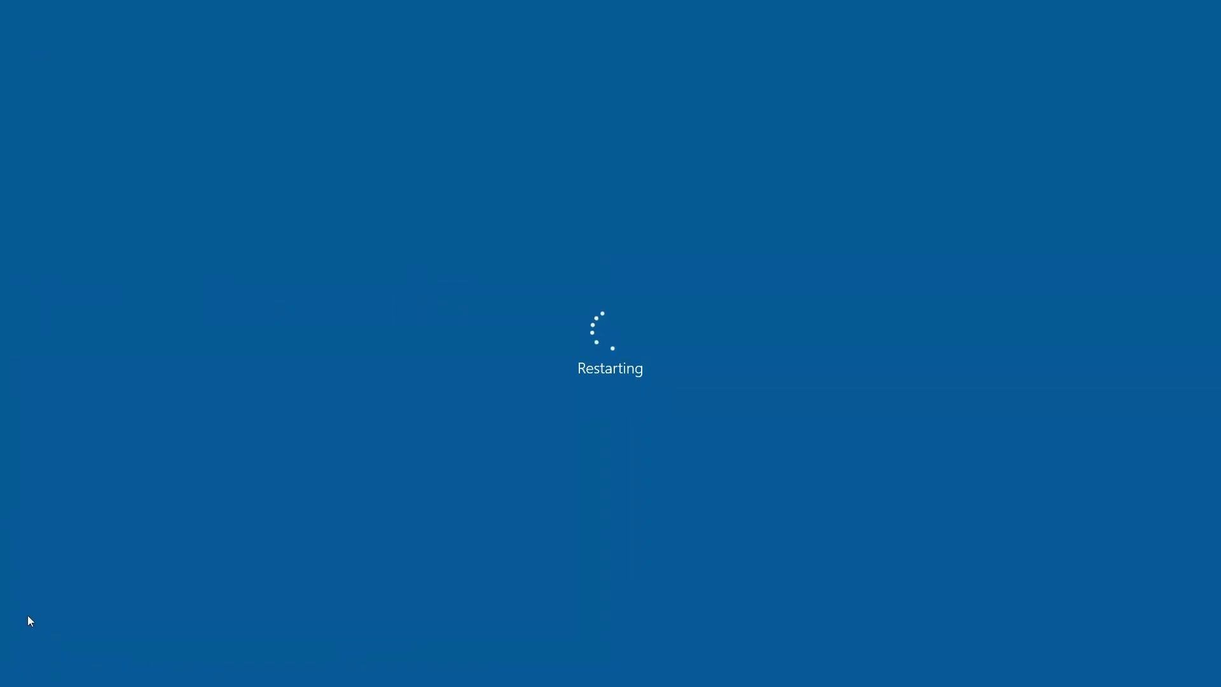